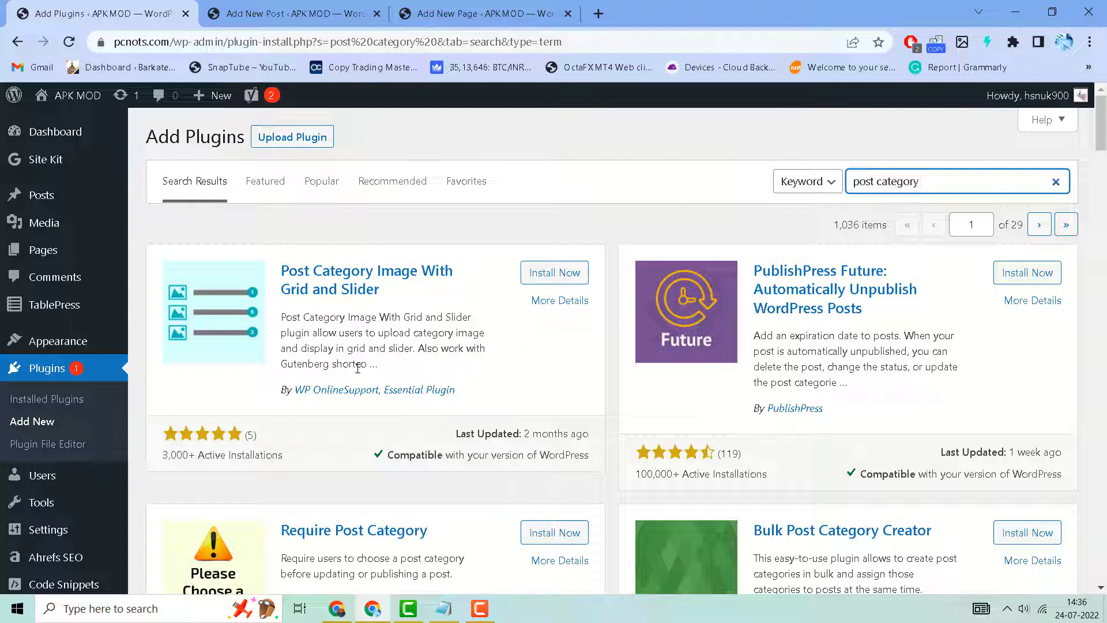
- Install Post Category Image With Grid and Slider from the 'post category' search results
left_click(546, 273)
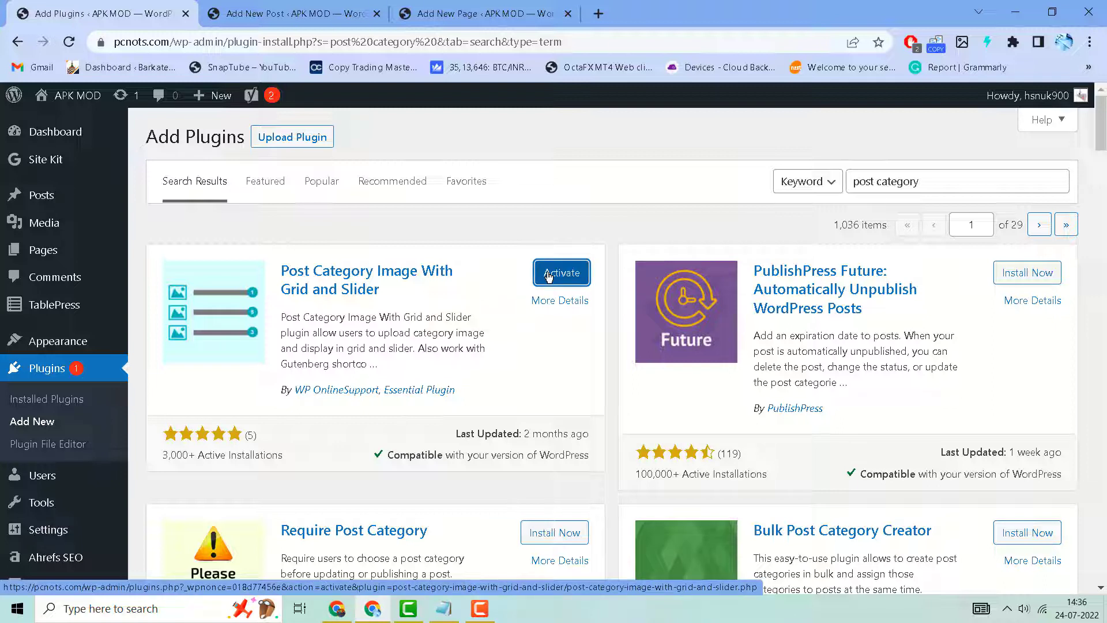
- Activate the newly installed Post Category Image With Grid and Slider plugin
left_click(549, 275)
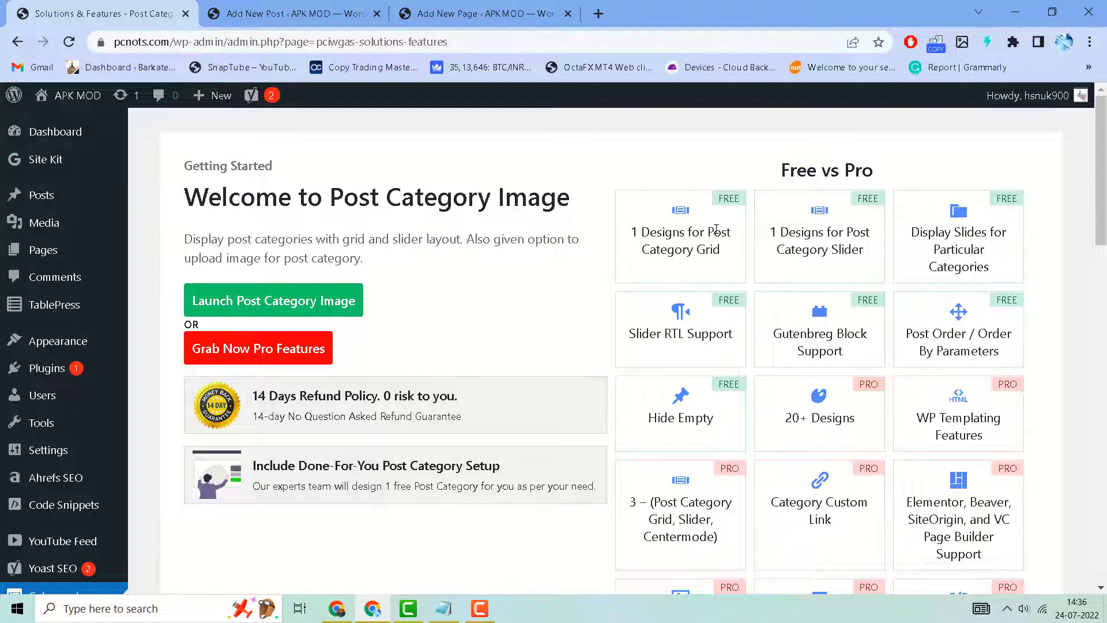
scroll(609, 298, "down", 2)
scroll(609, 298, "down", 2)
scroll(609, 297, "down", 4)
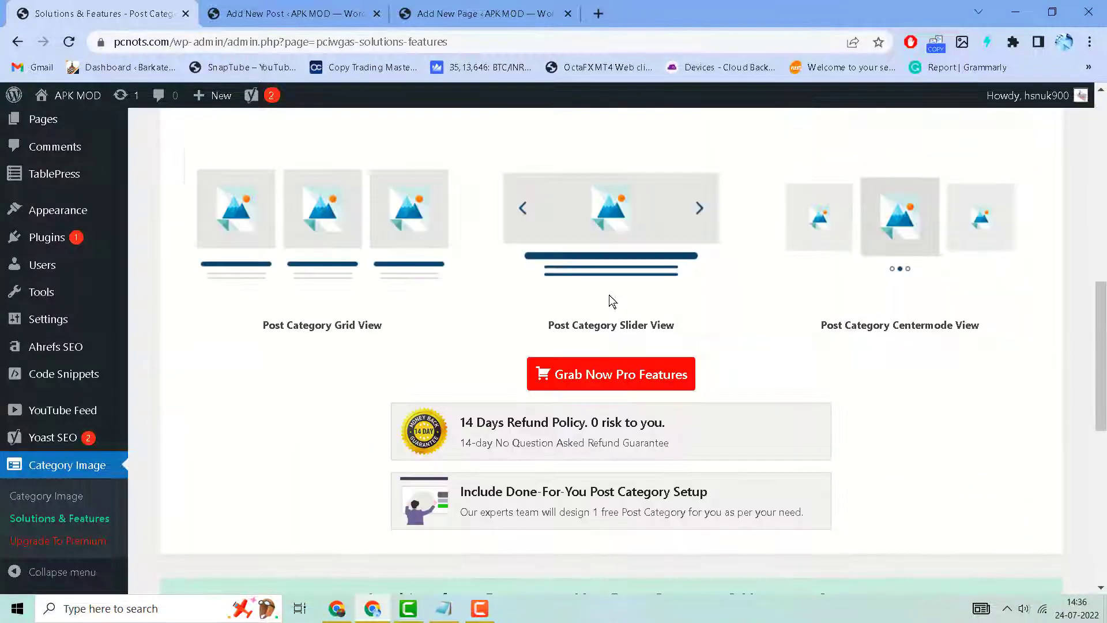
scroll(610, 297, "down", 5)
scroll(610, 296, "down", 1)
scroll(610, 290, "up", 9)
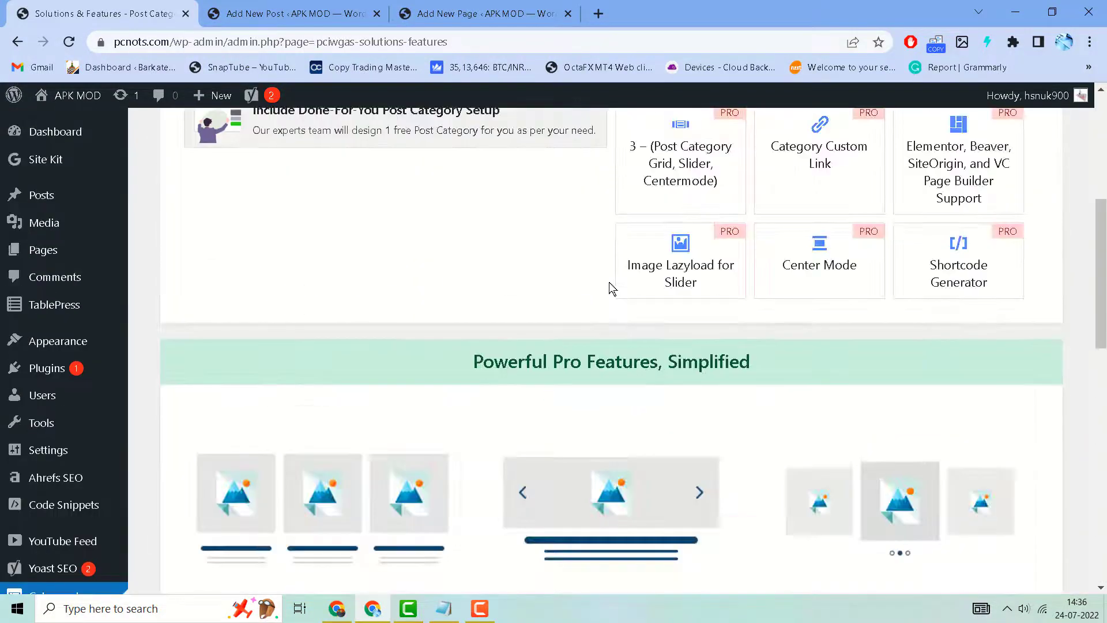
scroll(609, 289, "down", 5)
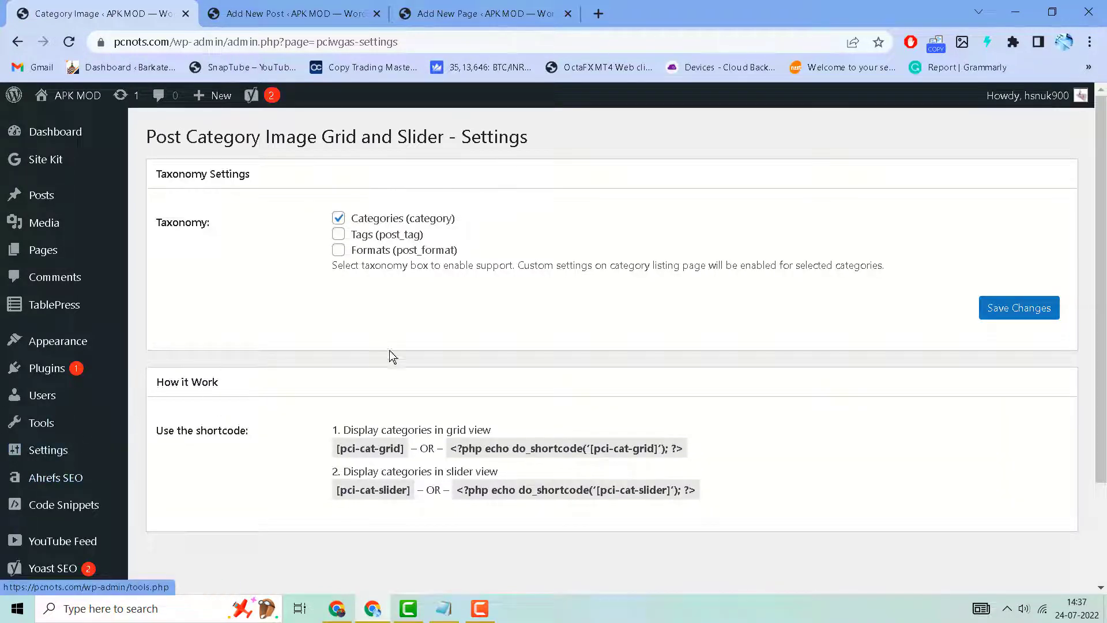
scroll(425, 337, "down", 3)
scroll(424, 336, "up", 3)
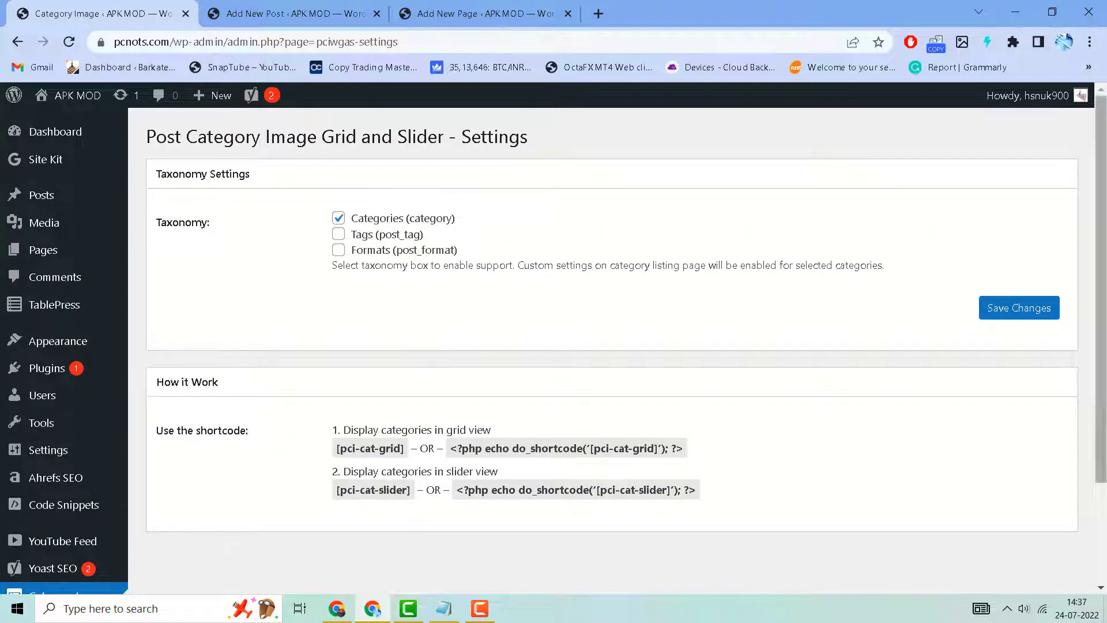
- Save the plugin settings with Categories enabled and highlight the [pci-cat-grid] shortcode
left_click(1021, 309)
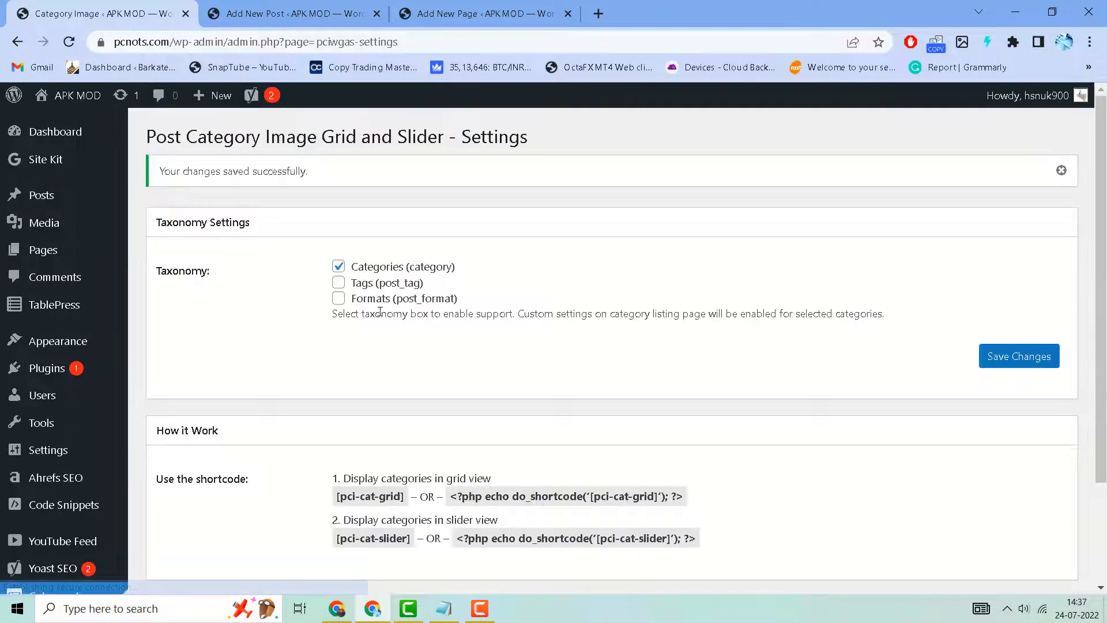
scroll(262, 374, "down", 3)
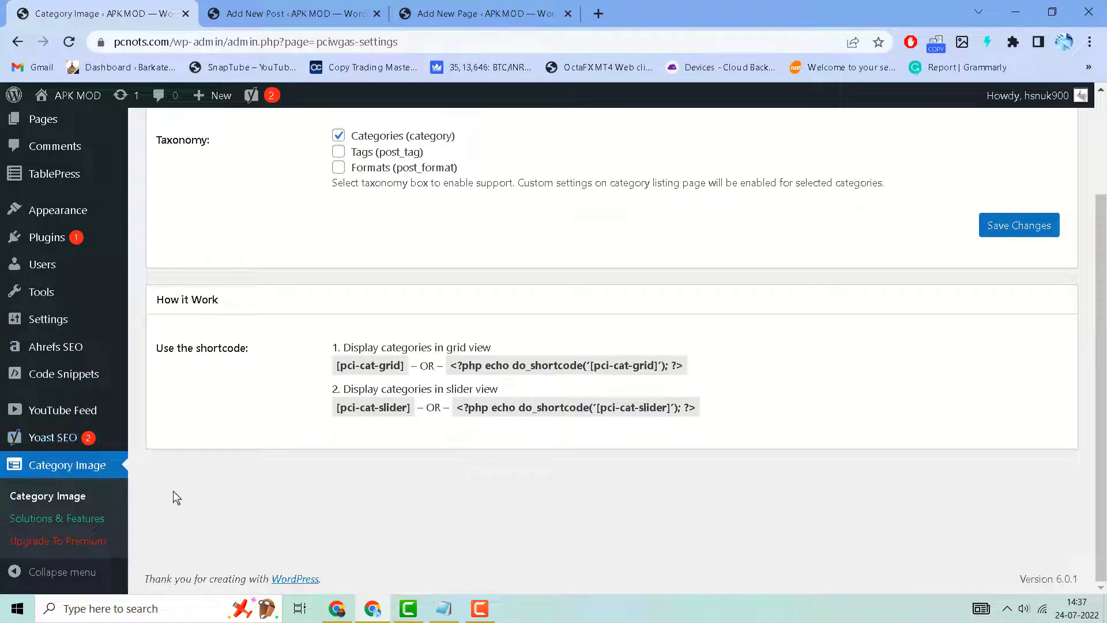
scroll(502, 327, "up", 3)
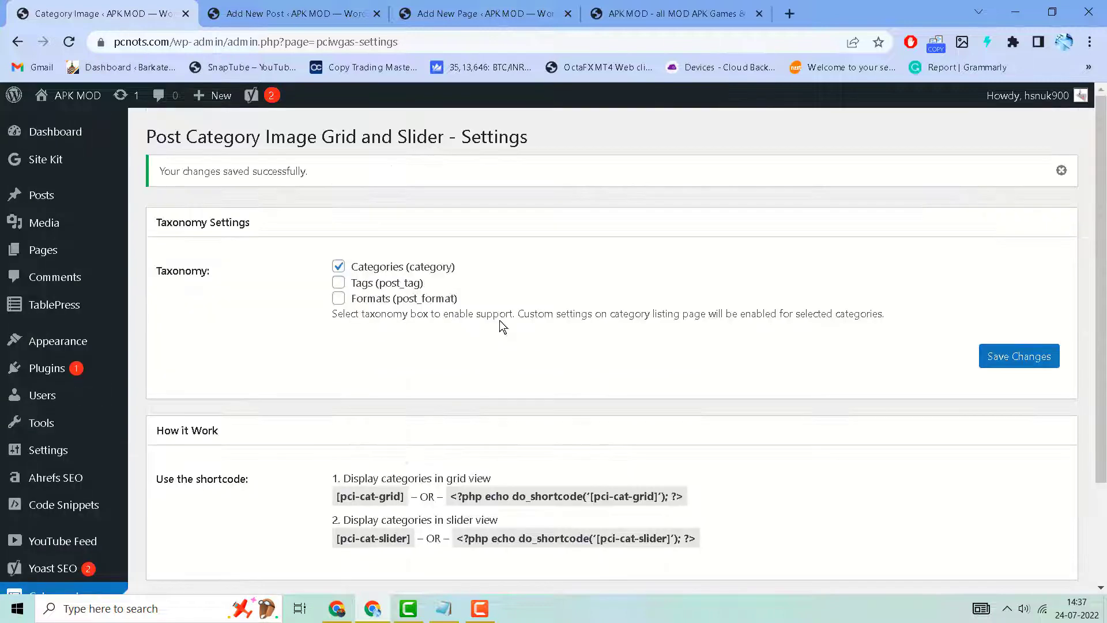
scroll(501, 327, "down", 3)
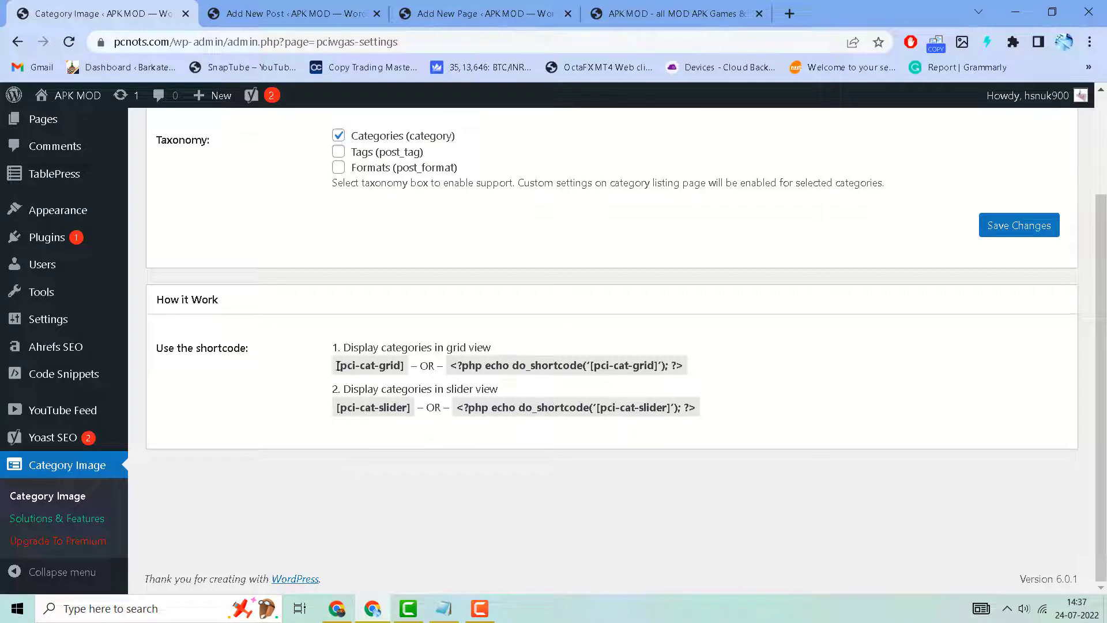
left_click_drag(338, 365, 688, 367)
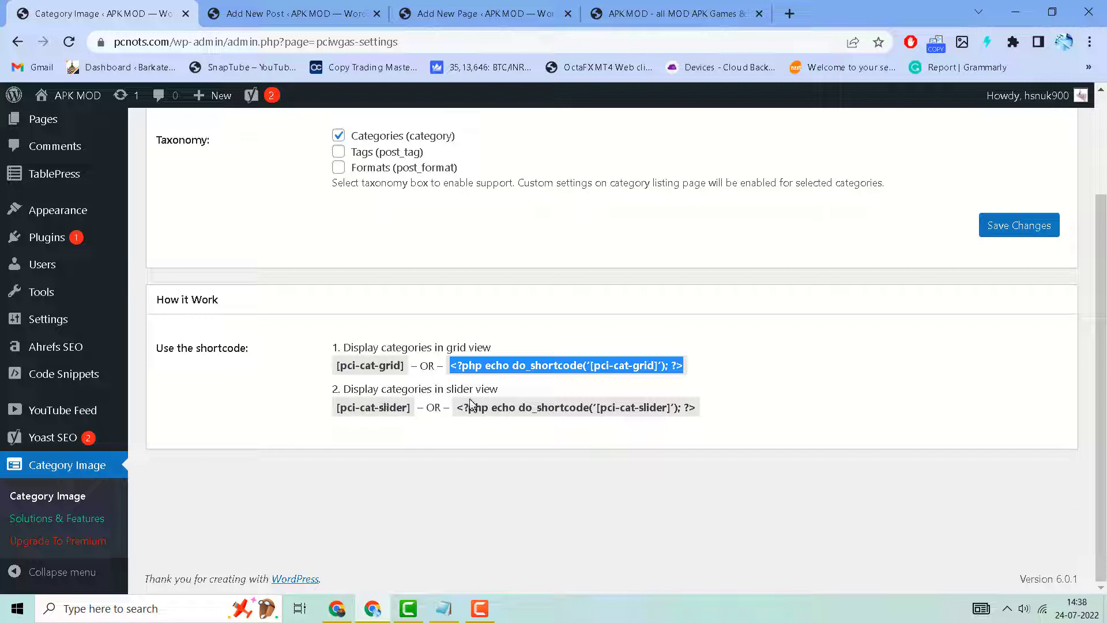
left_click(337, 412)
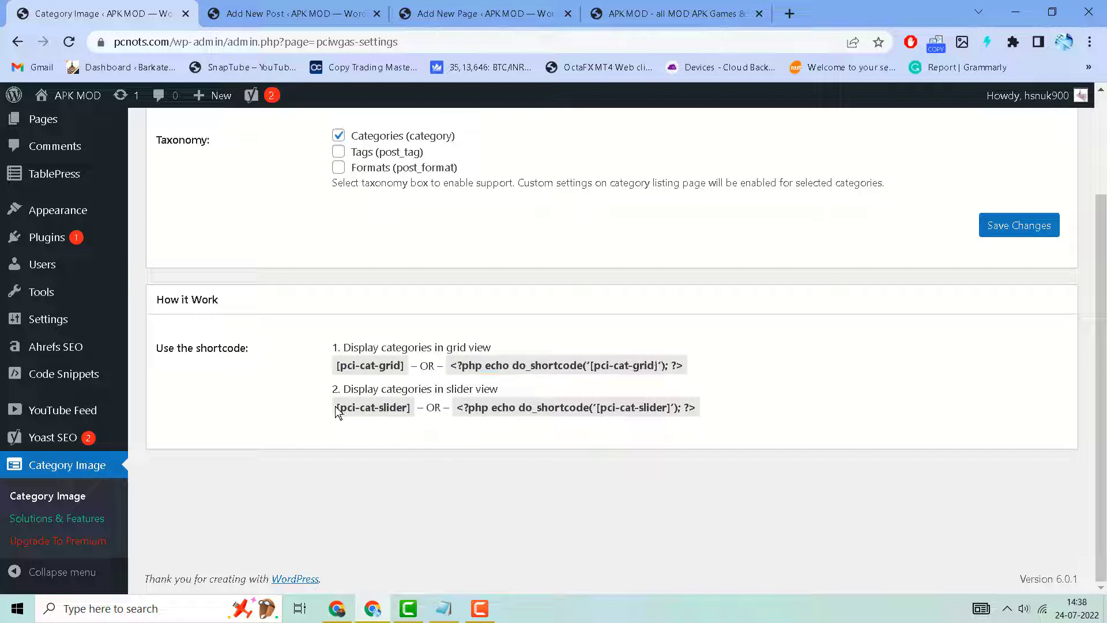
- Highlight the [pci-cat-slider] shortcode and its PHP snippet, then go to the page draft
left_click_drag(336, 411, 414, 419)
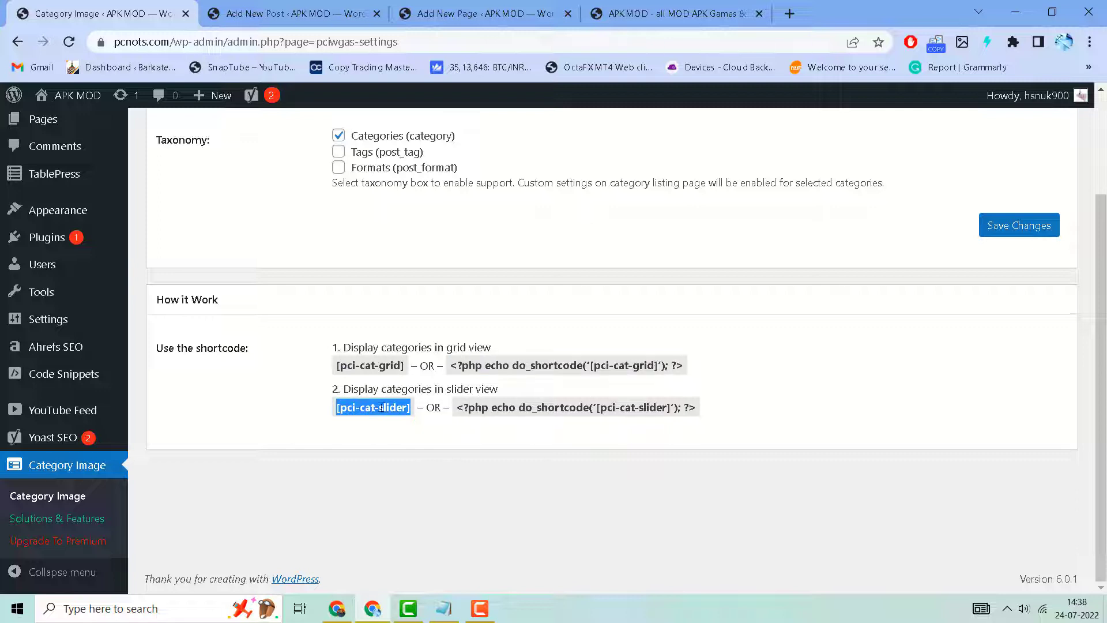
left_click_drag(457, 407, 696, 408)
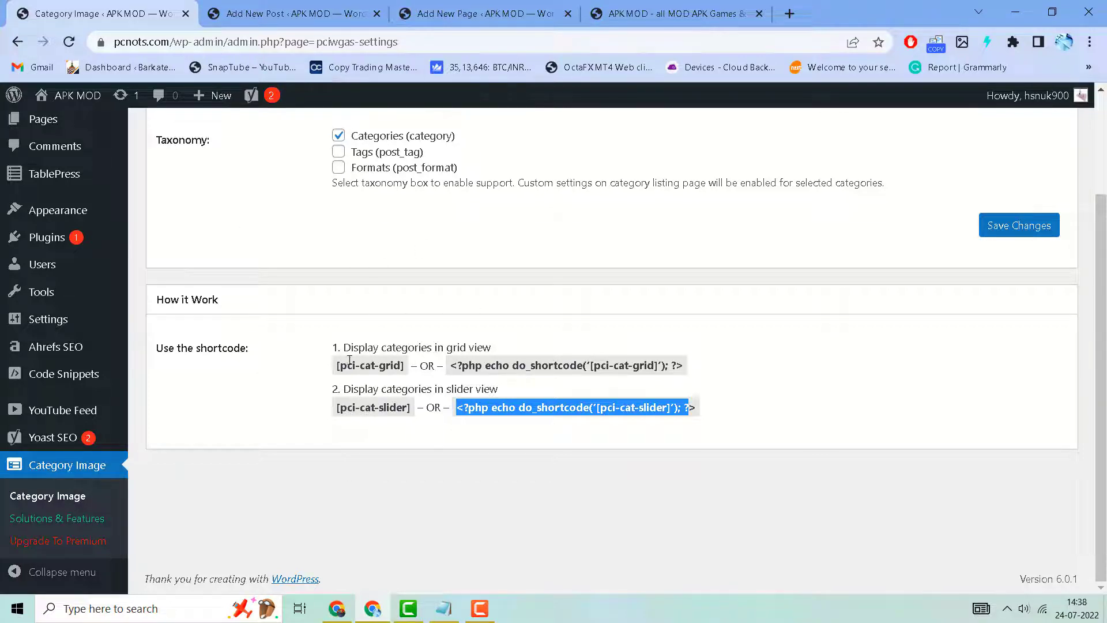
left_click(523, 6)
scroll(492, 217, "up", 2)
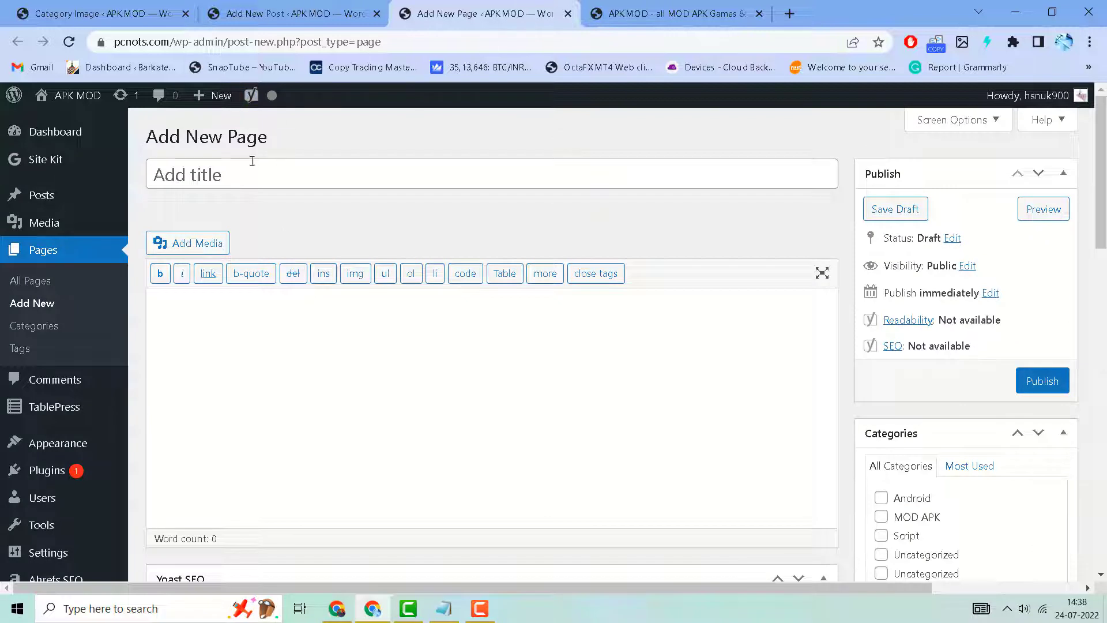
- Enter the title 'test5' and copy the [pci-cat-grid] shortcode from the plugin settings
left_click(236, 166)
type("test5")
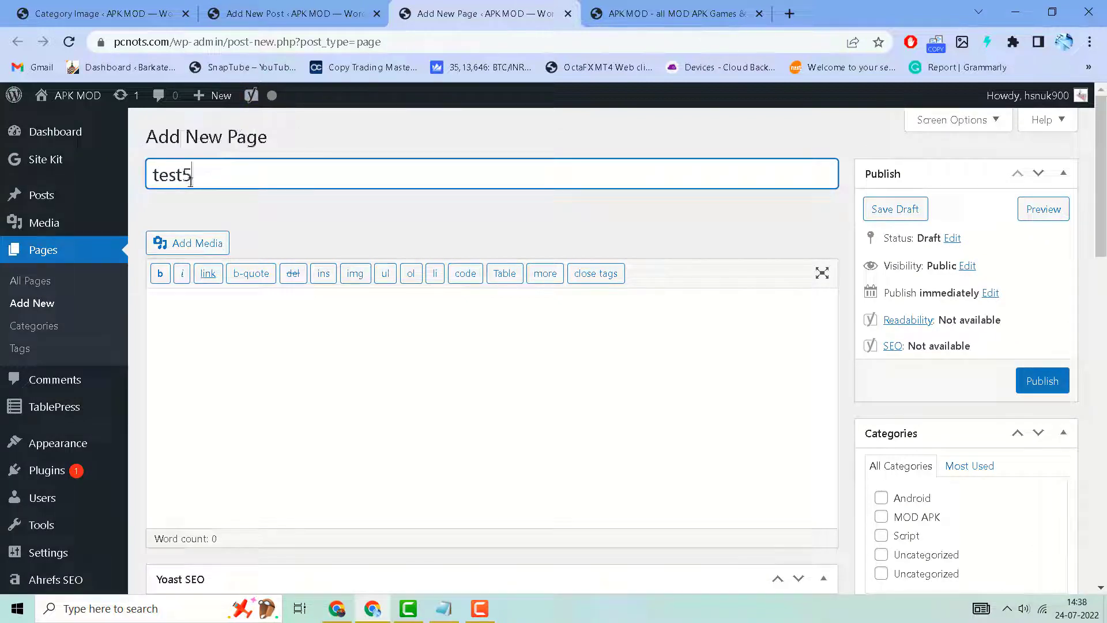
left_click(305, 7)
left_click(109, 9)
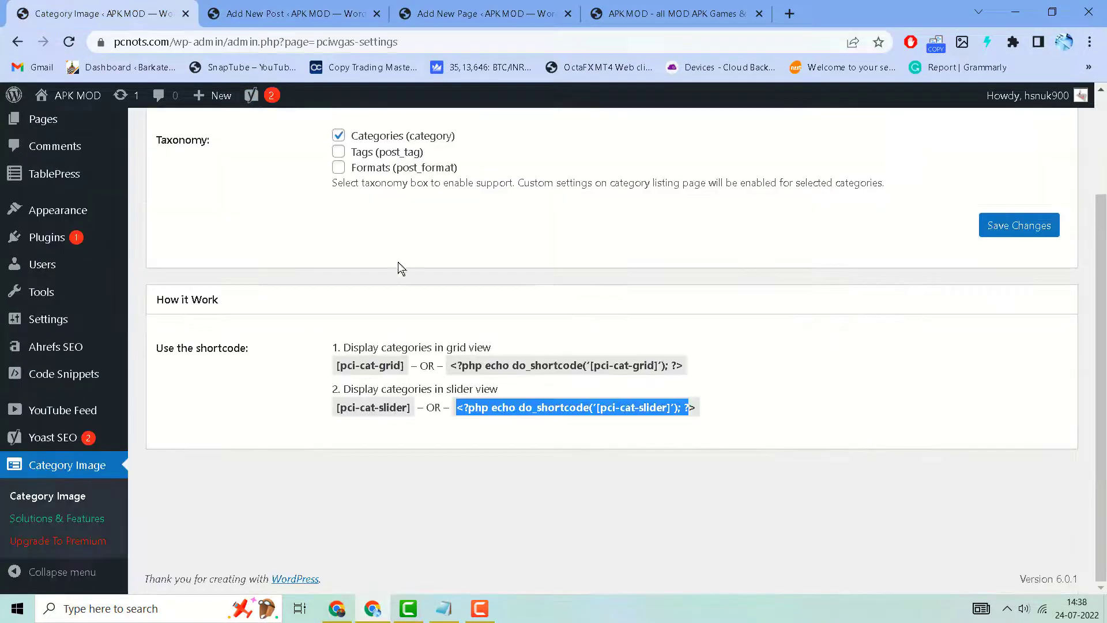
left_click_drag(337, 365, 413, 365)
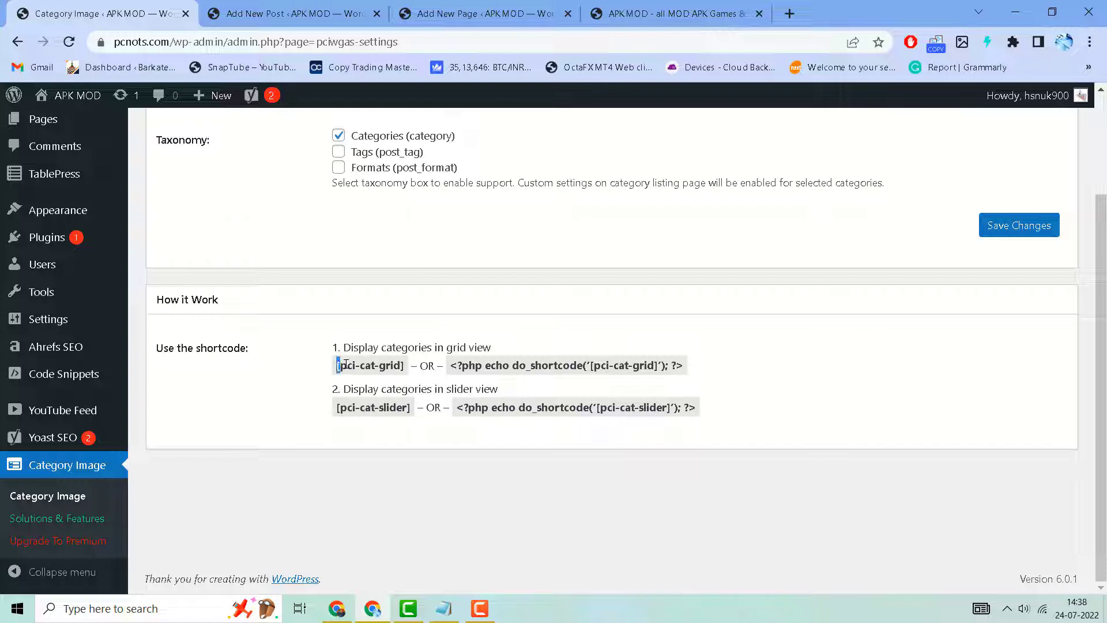
right_click(394, 364)
left_click(427, 378)
- Paste [pci-cat-grid] into the test5 page body and publish the page
left_click(515, 11)
left_click(372, 325)
right_click(372, 328)
left_click(425, 177)
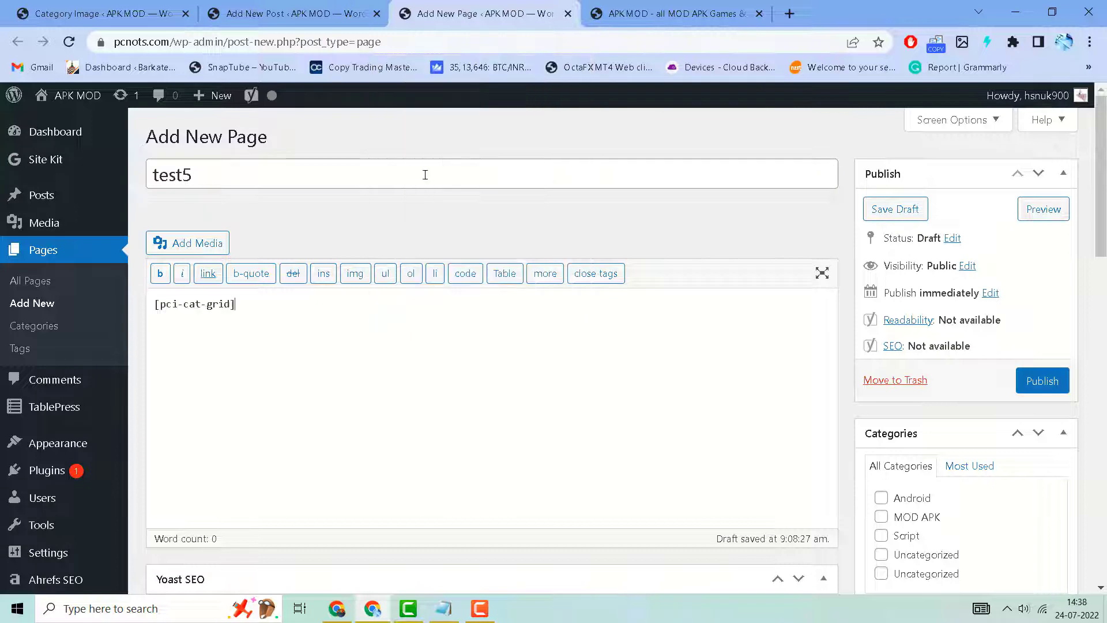
left_click(1031, 390)
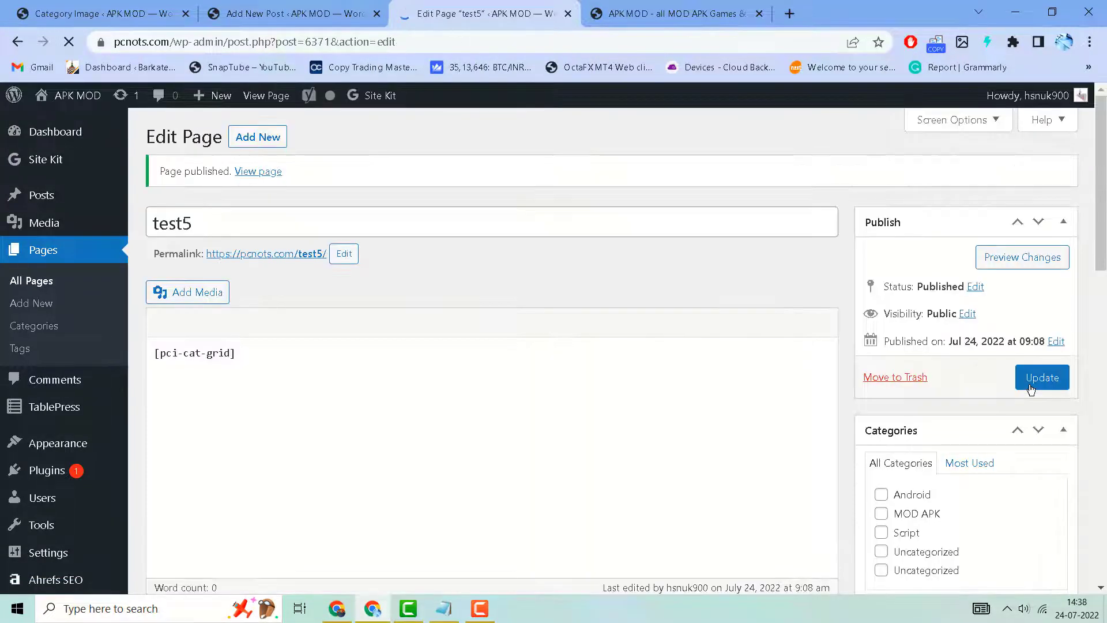
- View the live test5 page's category grid in a new tab, then return to the editor
right_click(260, 176)
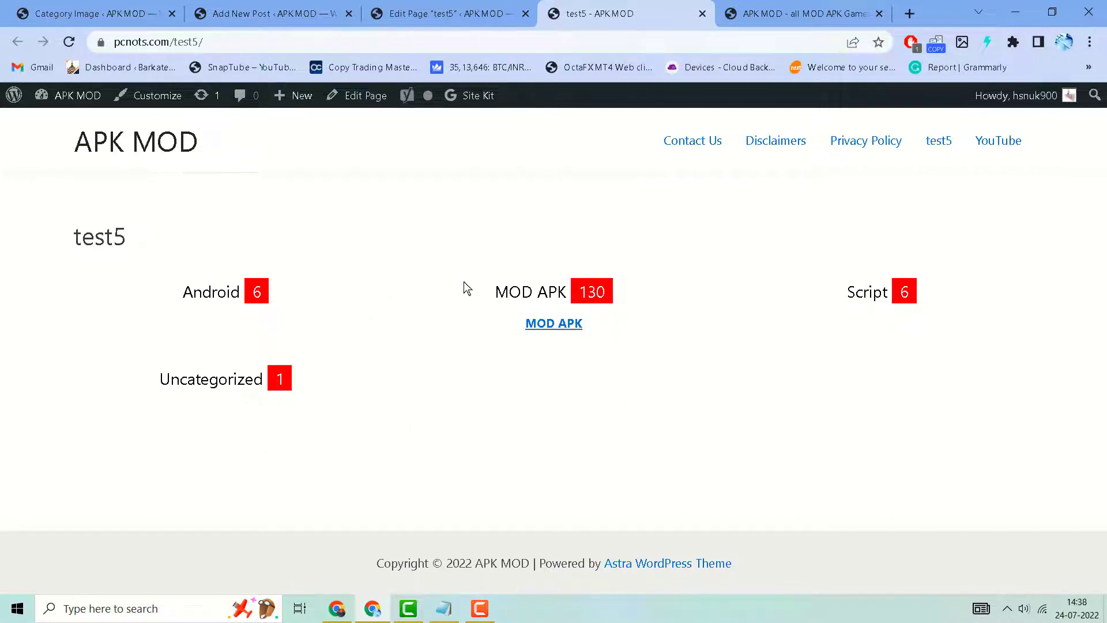
left_click(442, 10)
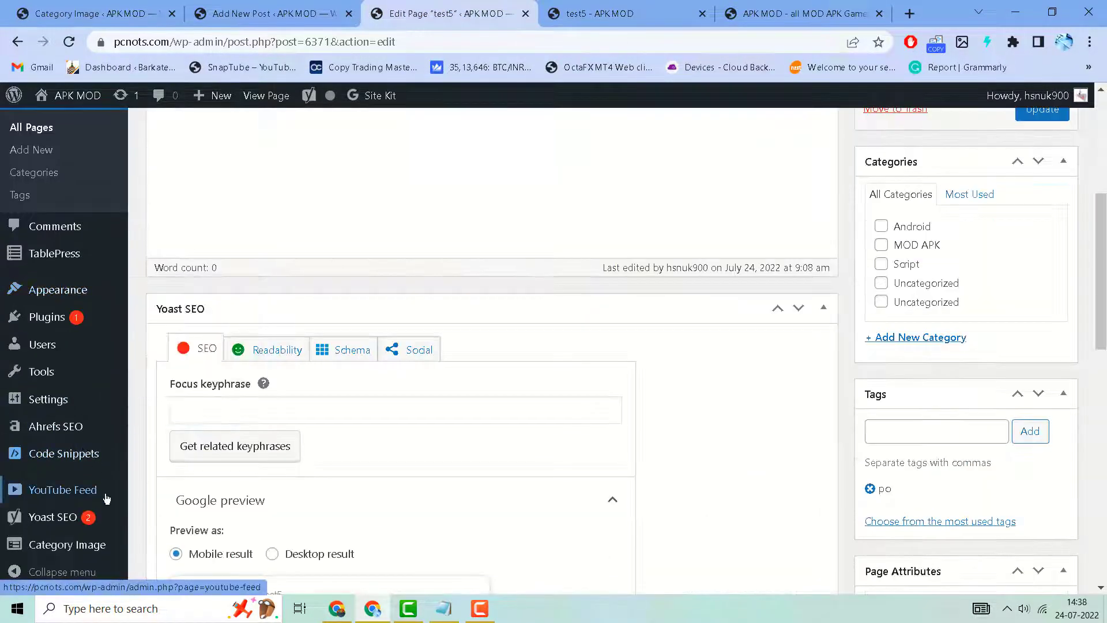
mouse_move(41, 252)
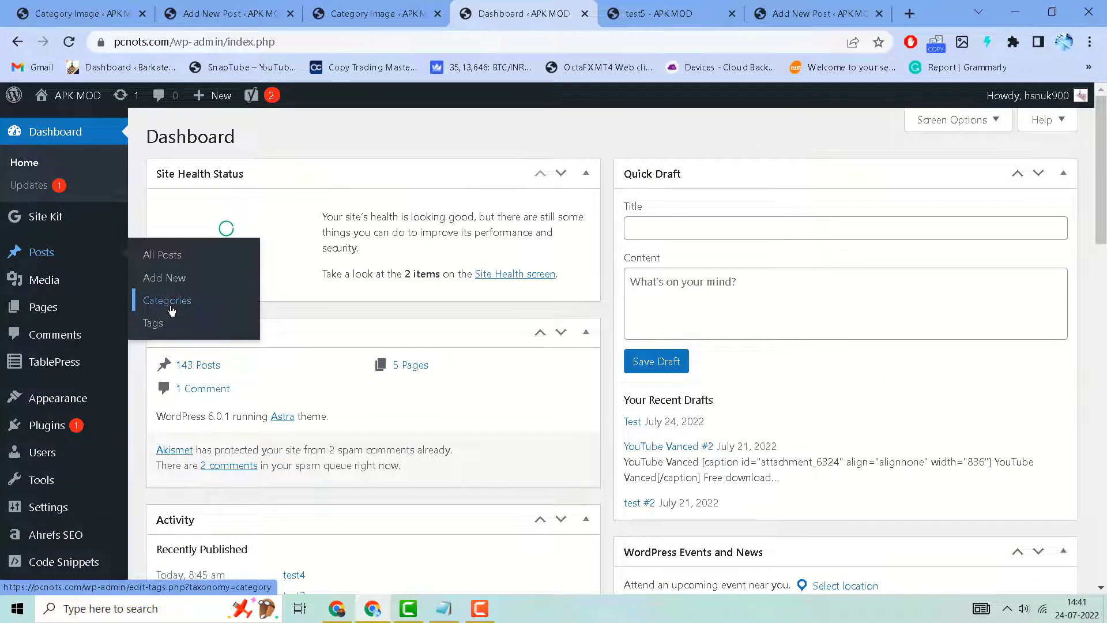
- Go to Posts > Categories and open the Android category's edit form
left_click(170, 309)
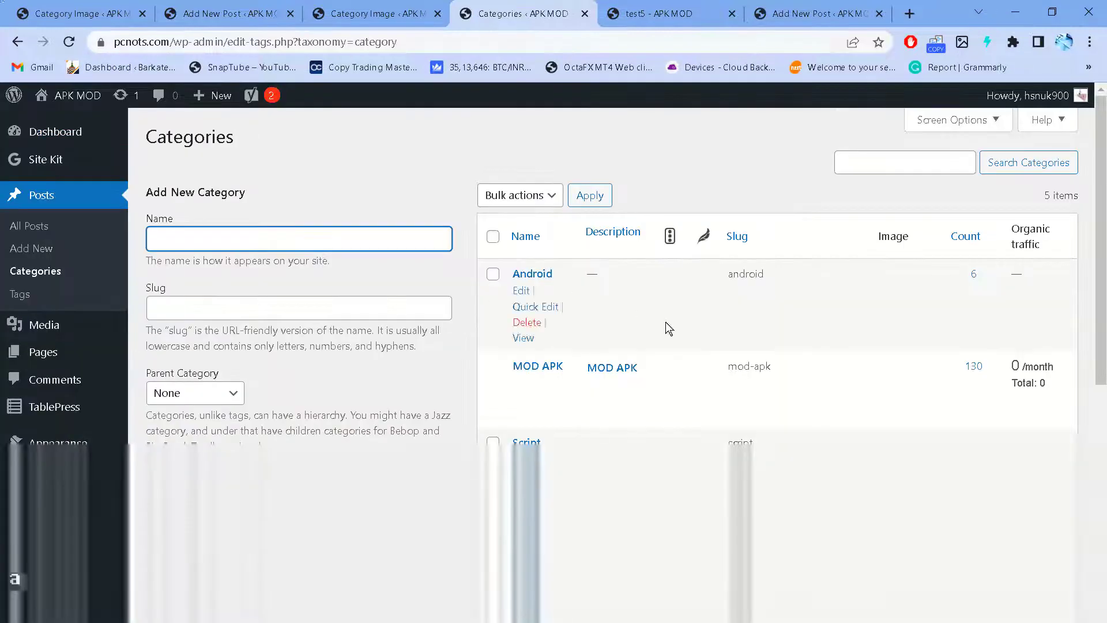
scroll(677, 337, "down", 5)
scroll(677, 338, "up", 4)
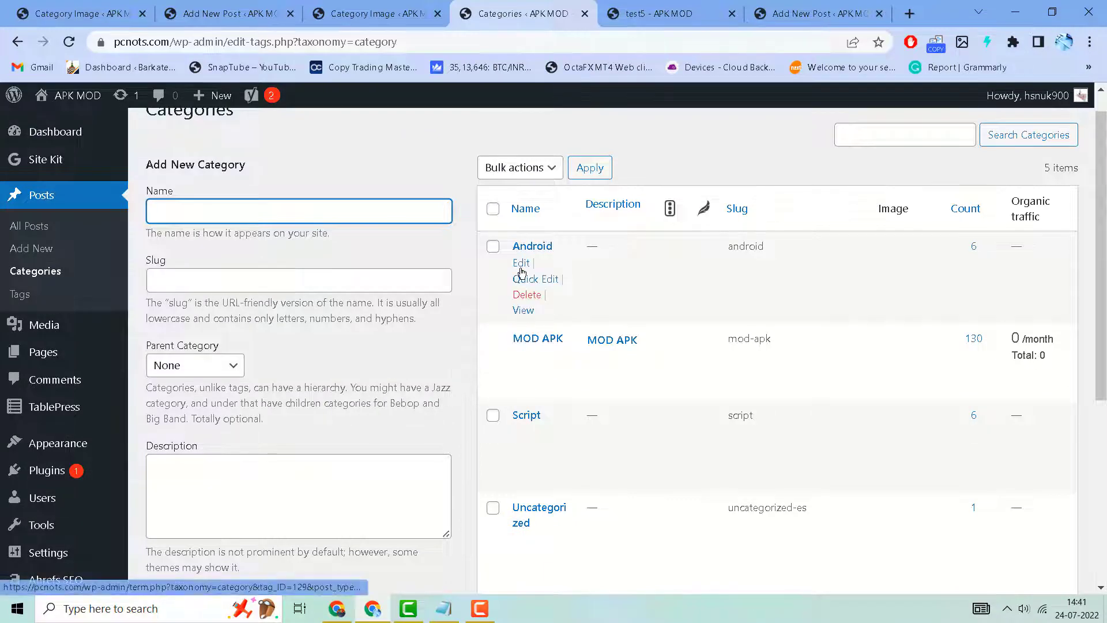
left_click(521, 263)
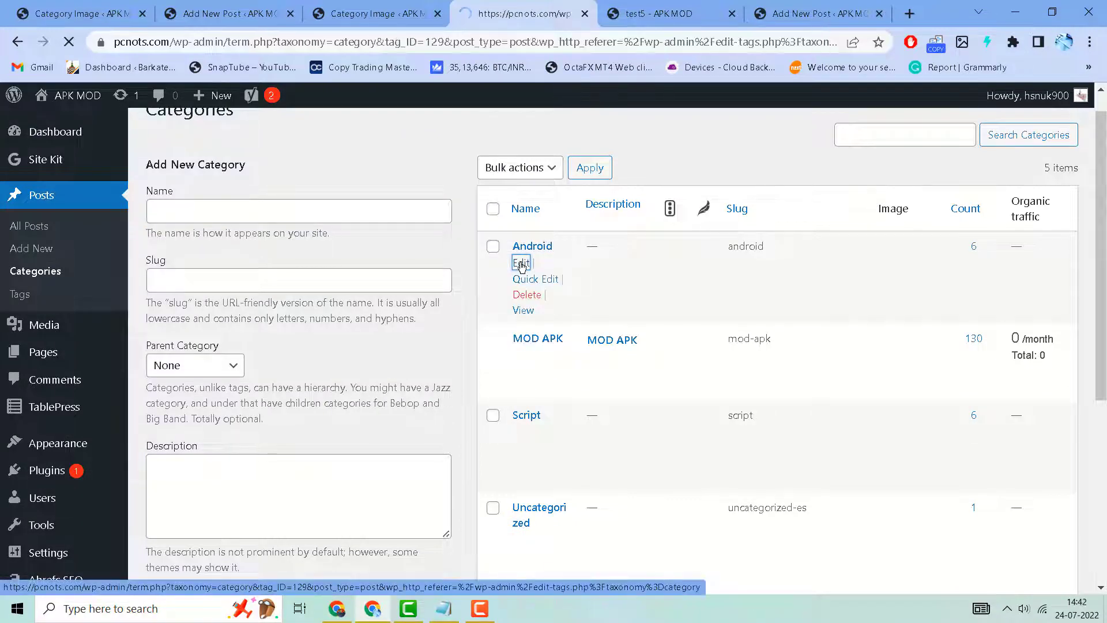
scroll(329, 371, "down", 5)
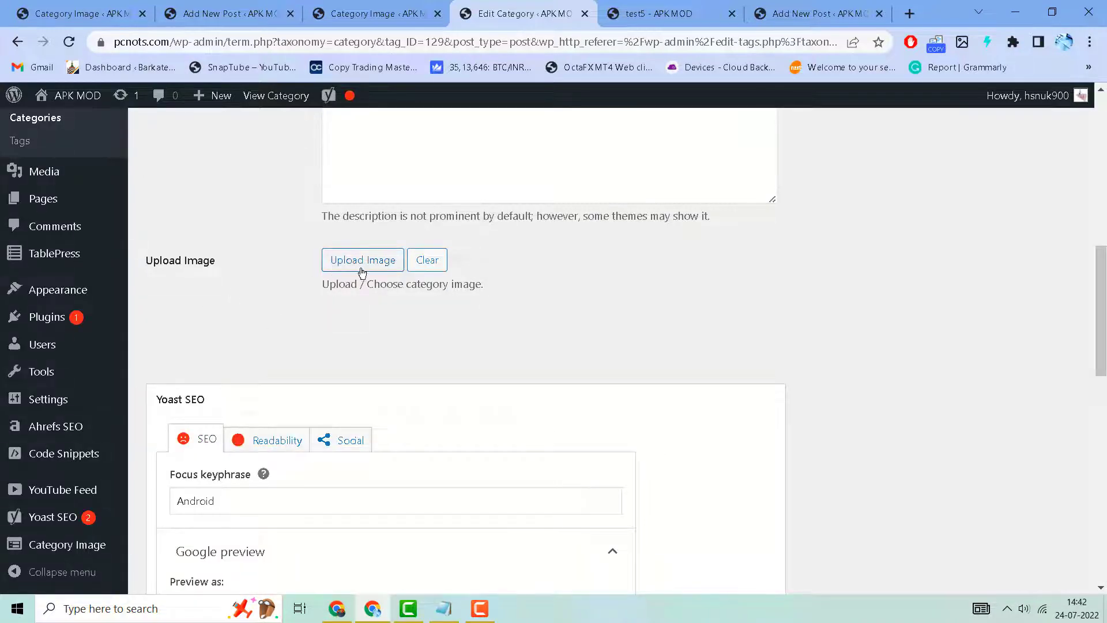
- Set the Photo Editor library image as Android's category image and update the category
left_click(368, 269)
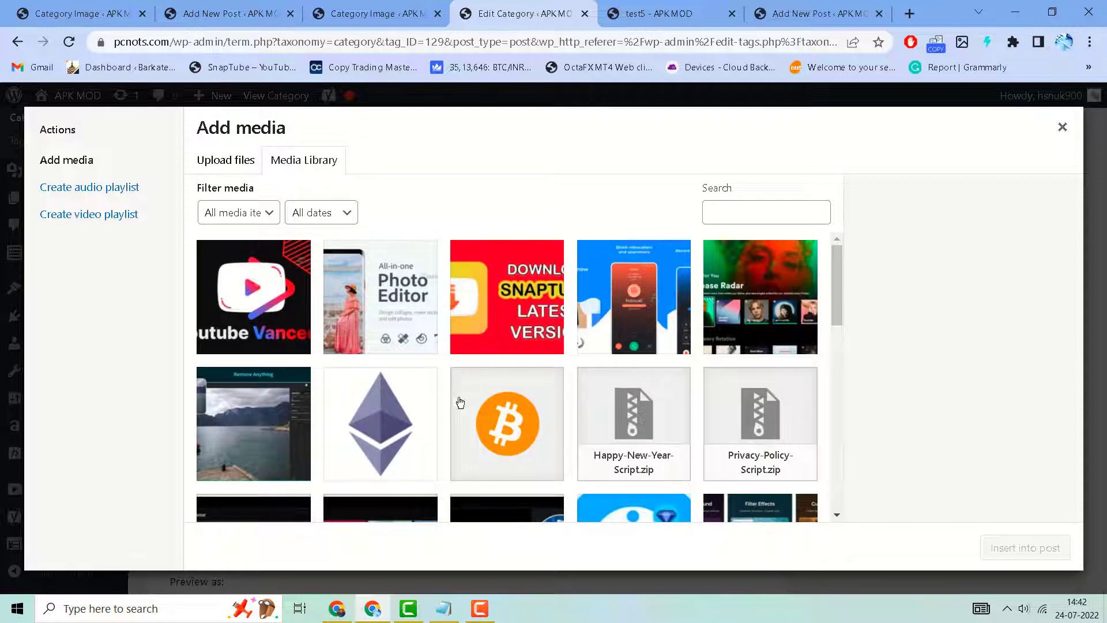
left_click(605, 306)
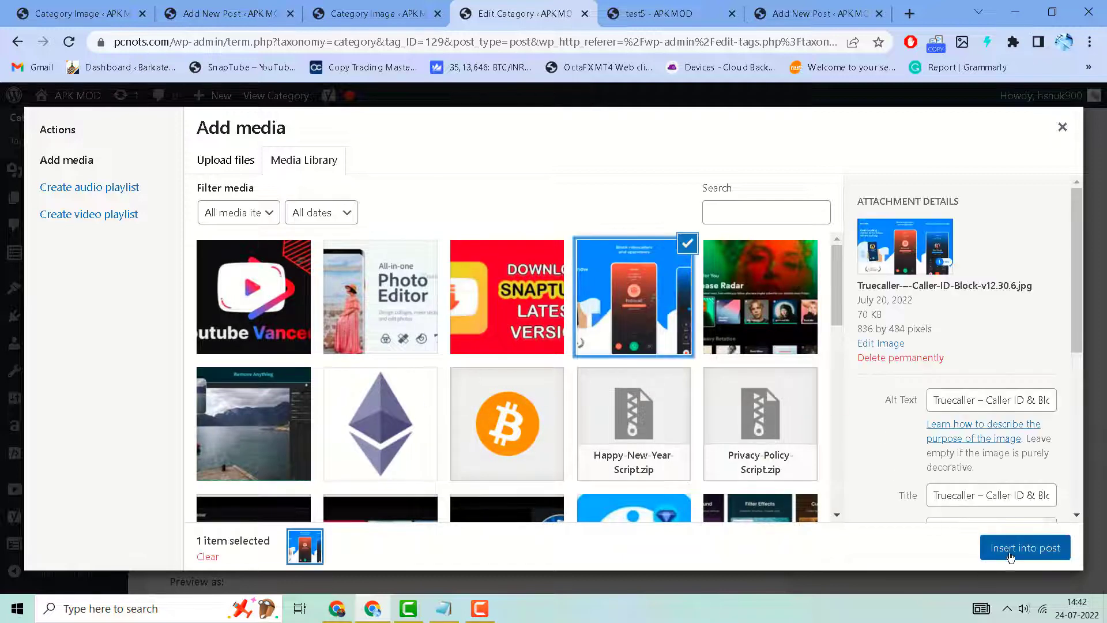
left_click(419, 306)
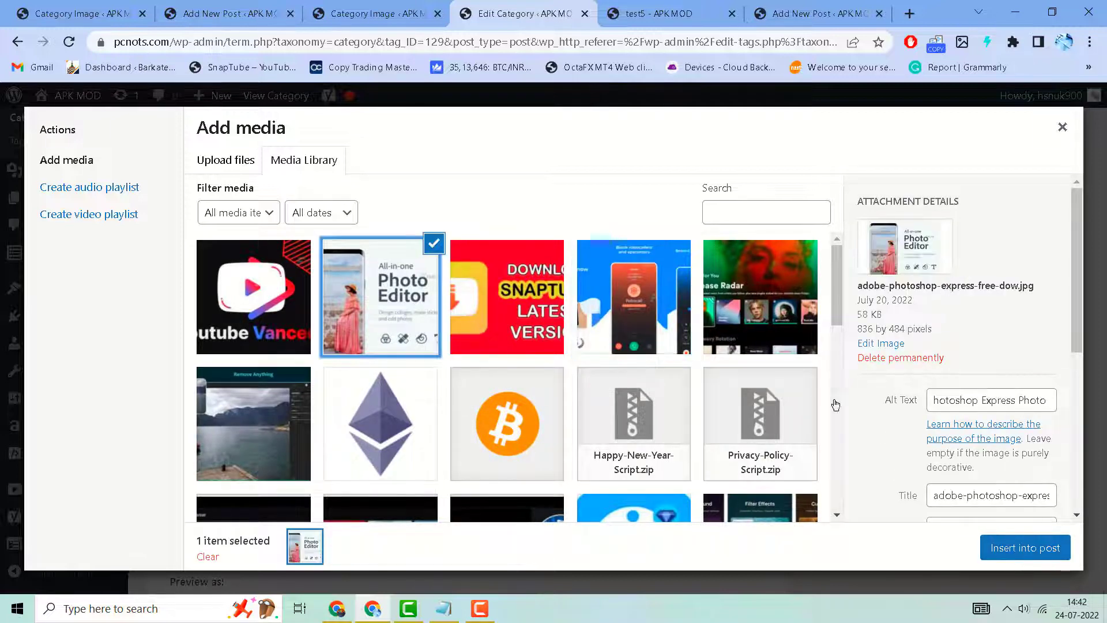
left_click(1008, 550)
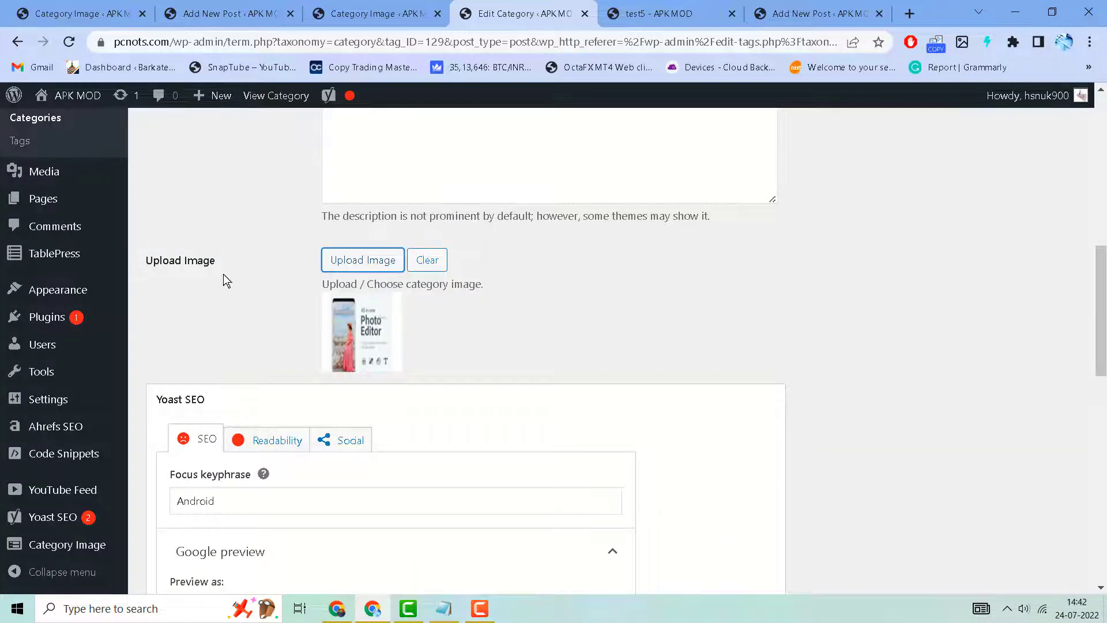
scroll(359, 308, "up", 2)
scroll(330, 379, "down", 2)
scroll(437, 301, "up", 2)
scroll(437, 302, "up", 3)
scroll(436, 301, "down", 10)
scroll(443, 300, "down", 5)
scroll(443, 300, "down", 2)
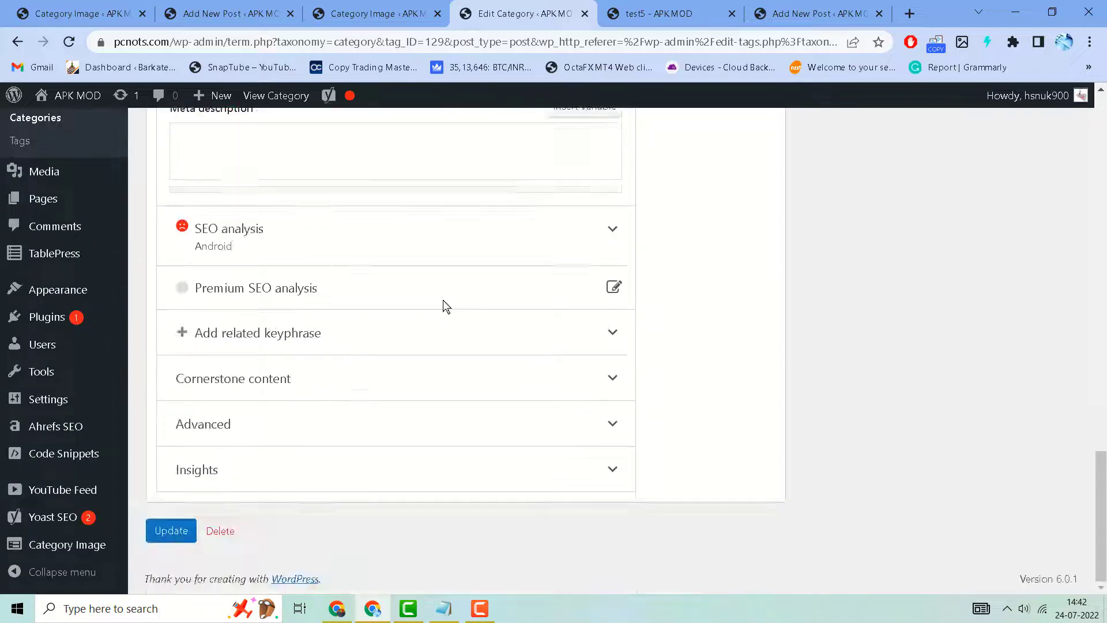
left_click(164, 532)
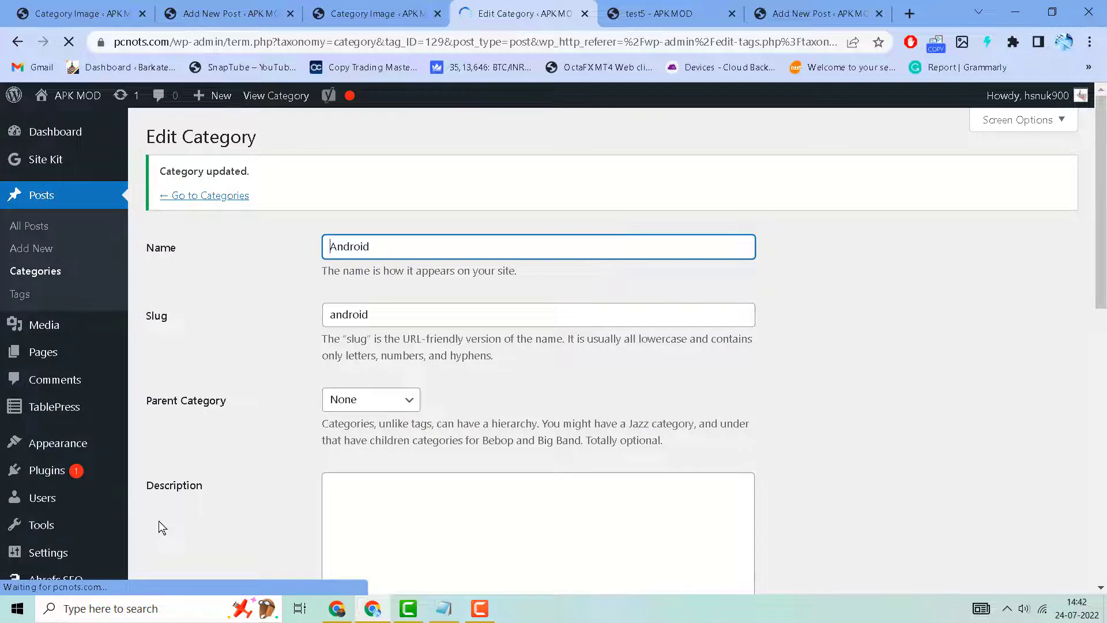
- Edit MOD APK, insert the WhatsApp Plus image as its category image, and update it
left_click(221, 202)
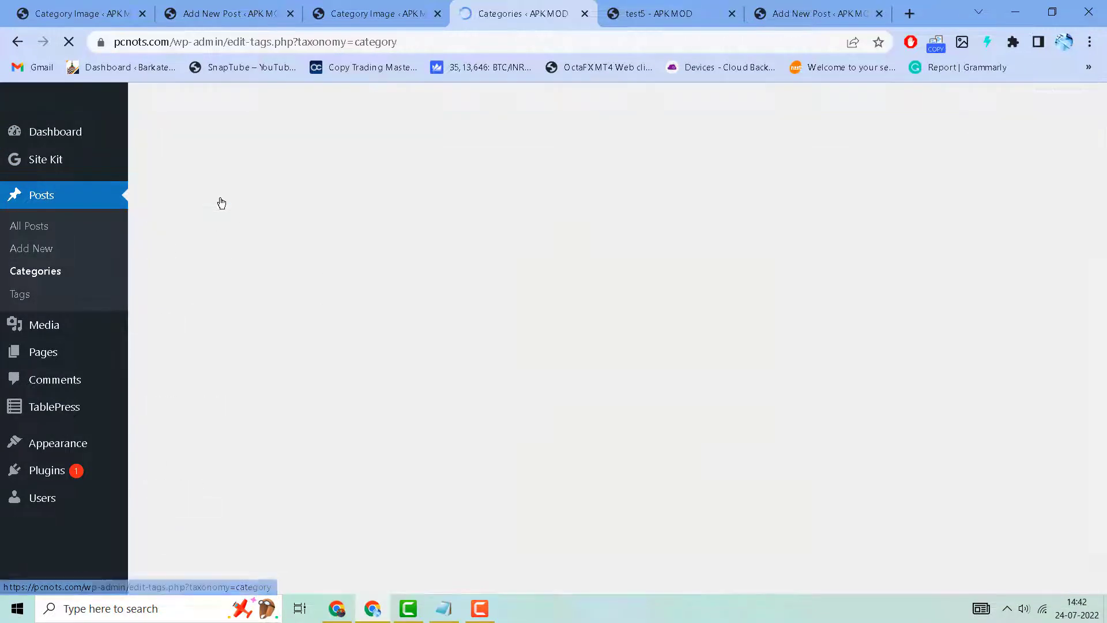
scroll(589, 373, "down", 2)
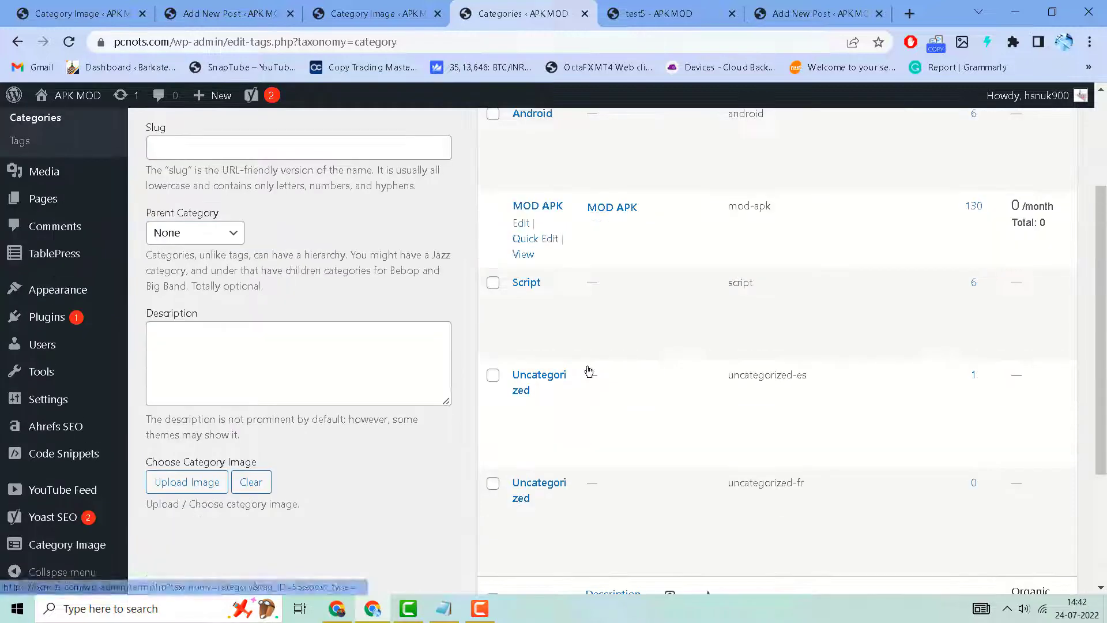
left_click(525, 228)
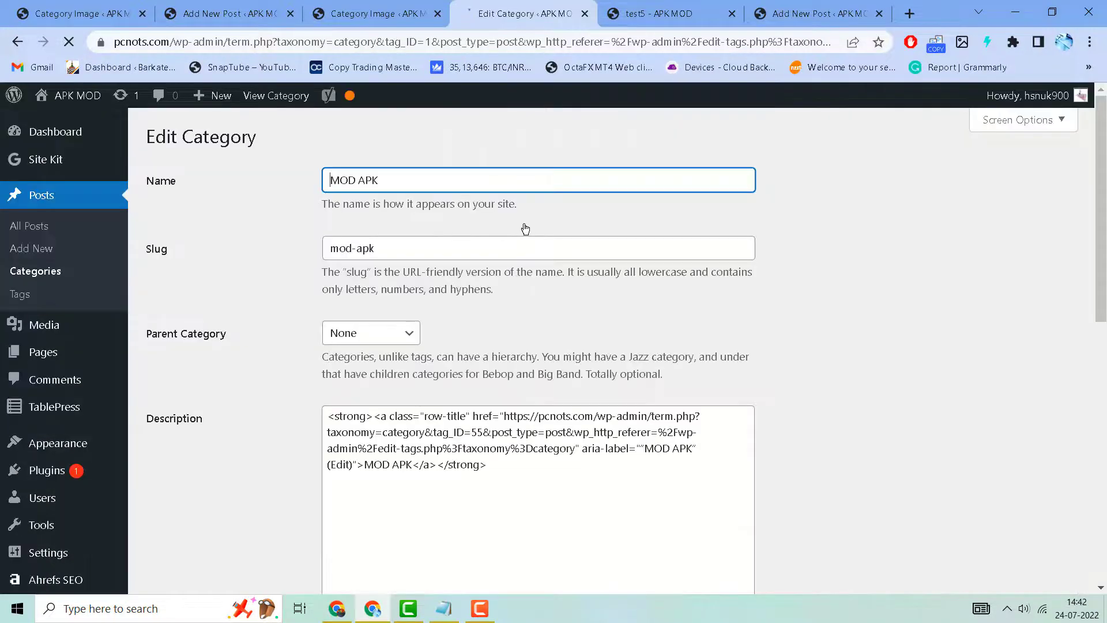
scroll(505, 336, "down", 5)
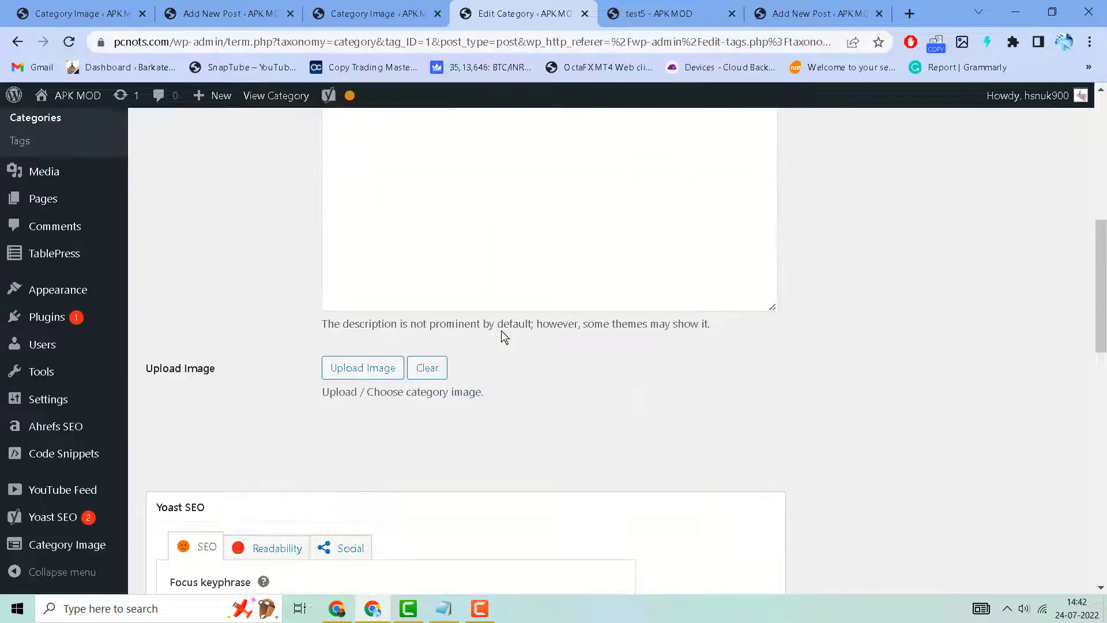
left_click(362, 371)
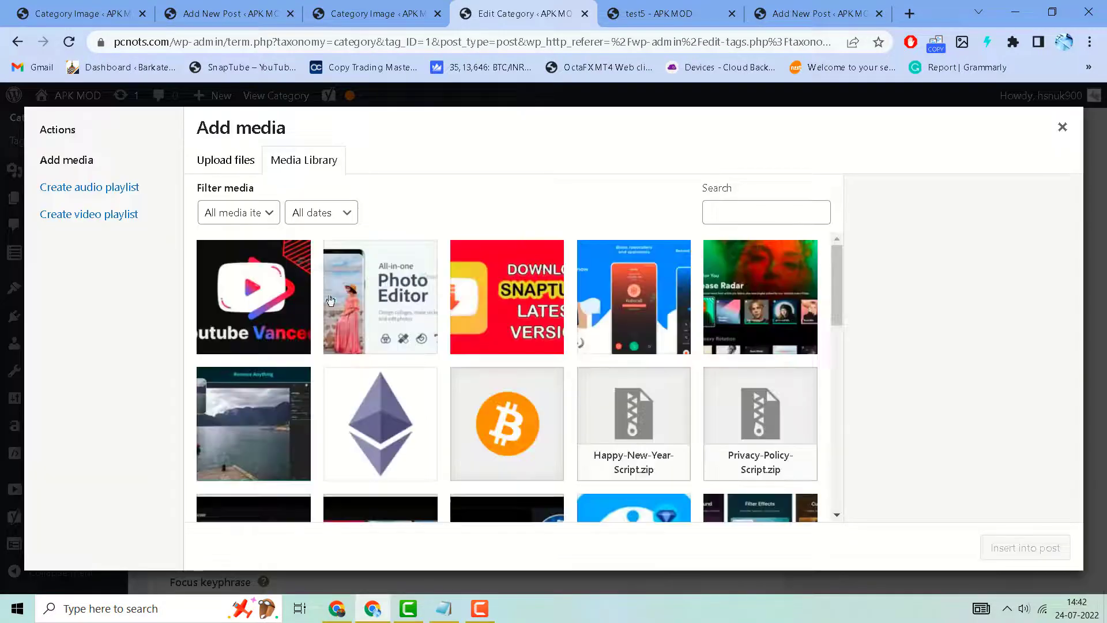
scroll(676, 405, "down", 5)
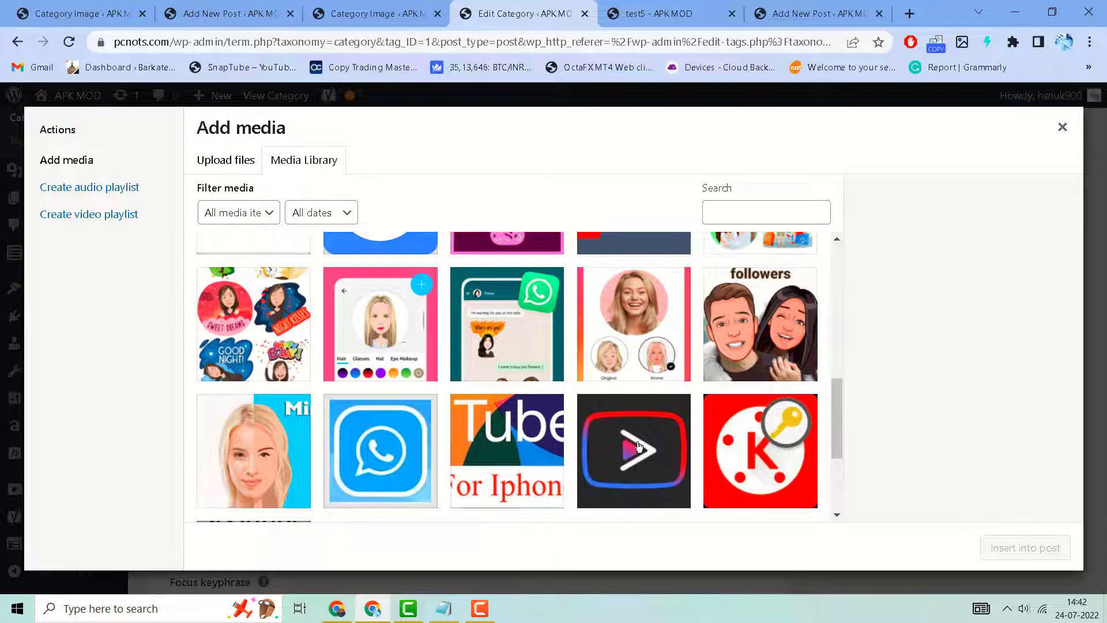
left_click(423, 433)
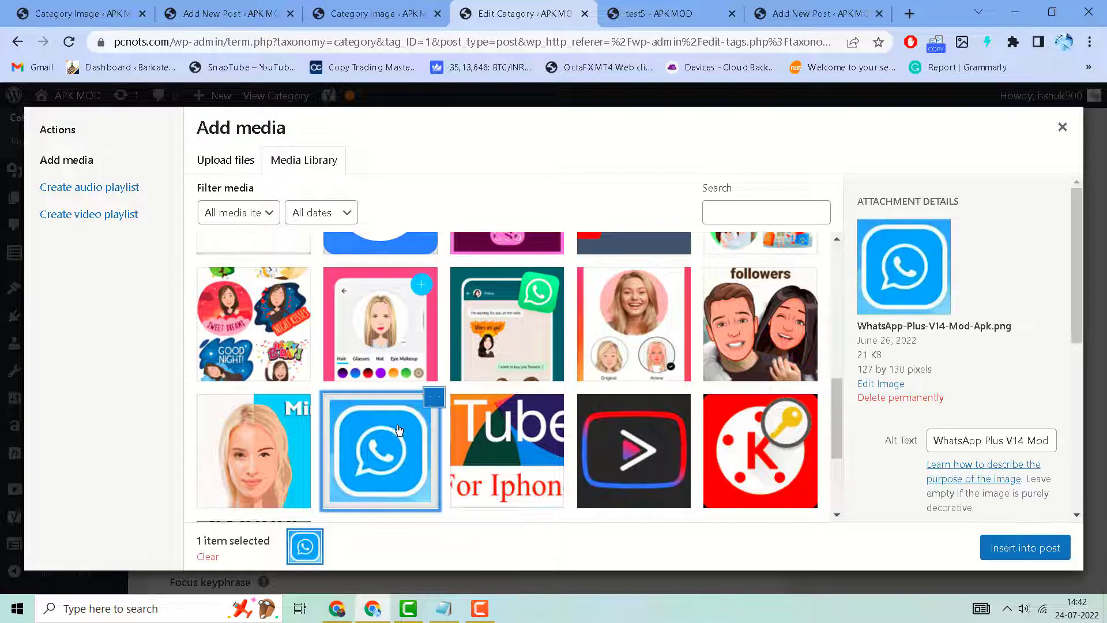
left_click(1009, 555)
scroll(514, 372, "up", 10)
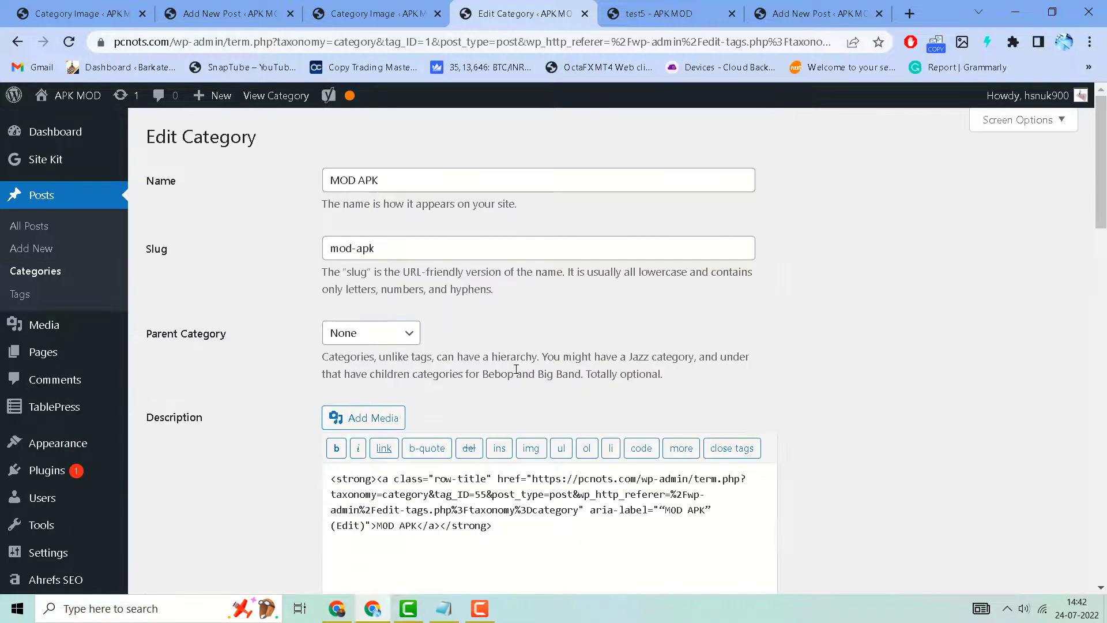
scroll(515, 369, "down", 10)
scroll(515, 369, "down", 5)
scroll(513, 368, "down", 1)
left_click(171, 529)
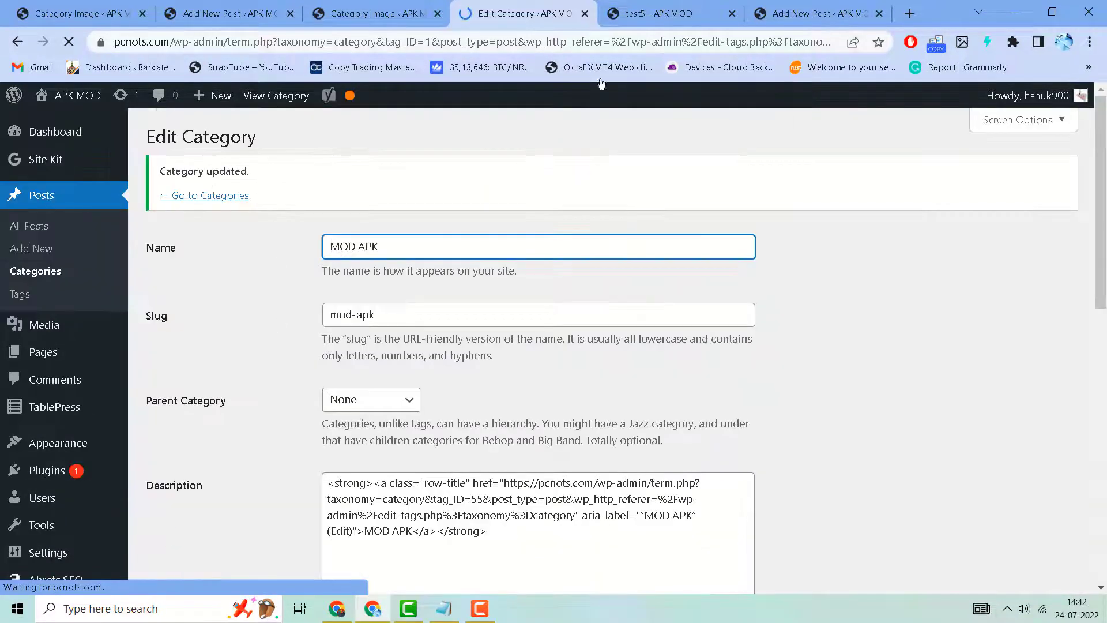
- Reload the live test5 page to see the Android and MOD APK images, then return to the category editor
left_click(647, 14)
left_click(69, 42)
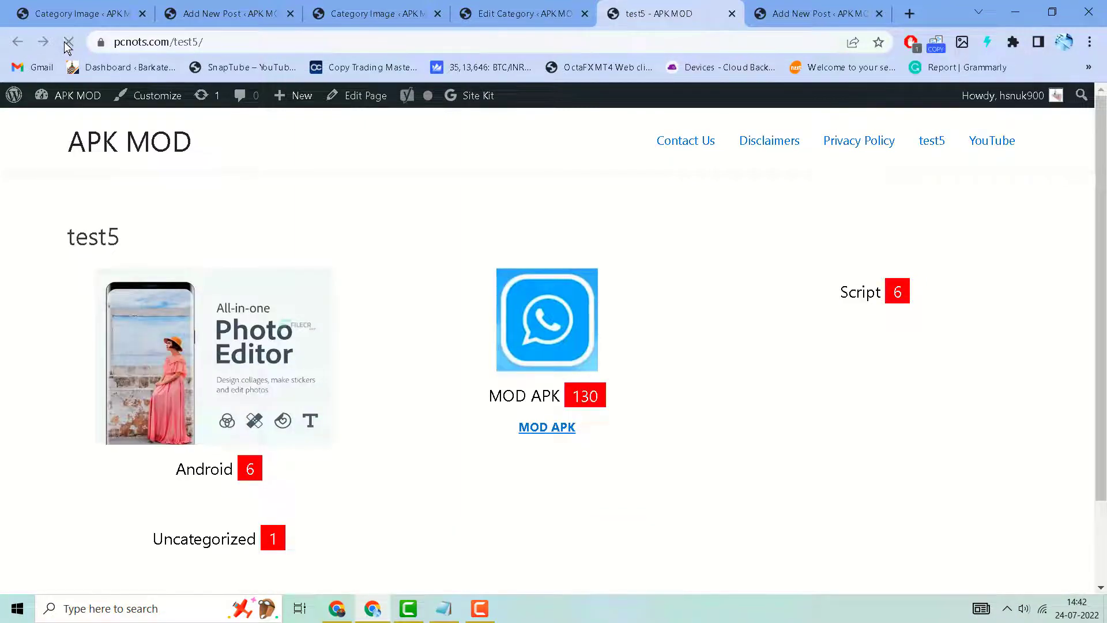
left_click(560, 10)
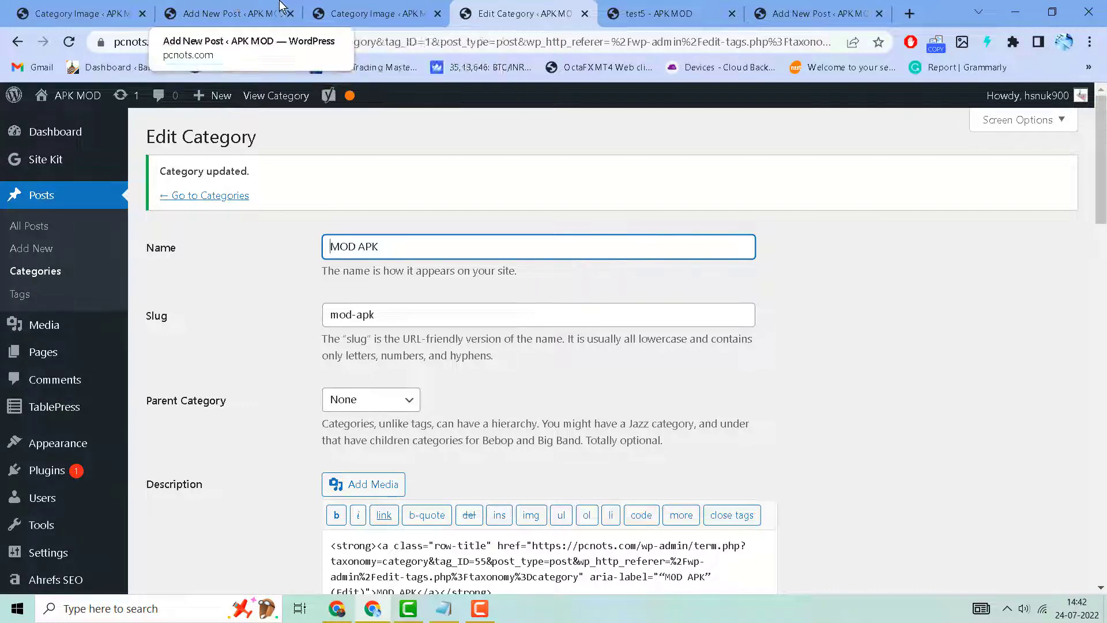
- Look at the new post draft, then close the spare browser tabs with Ctrl+W
left_click(195, 11)
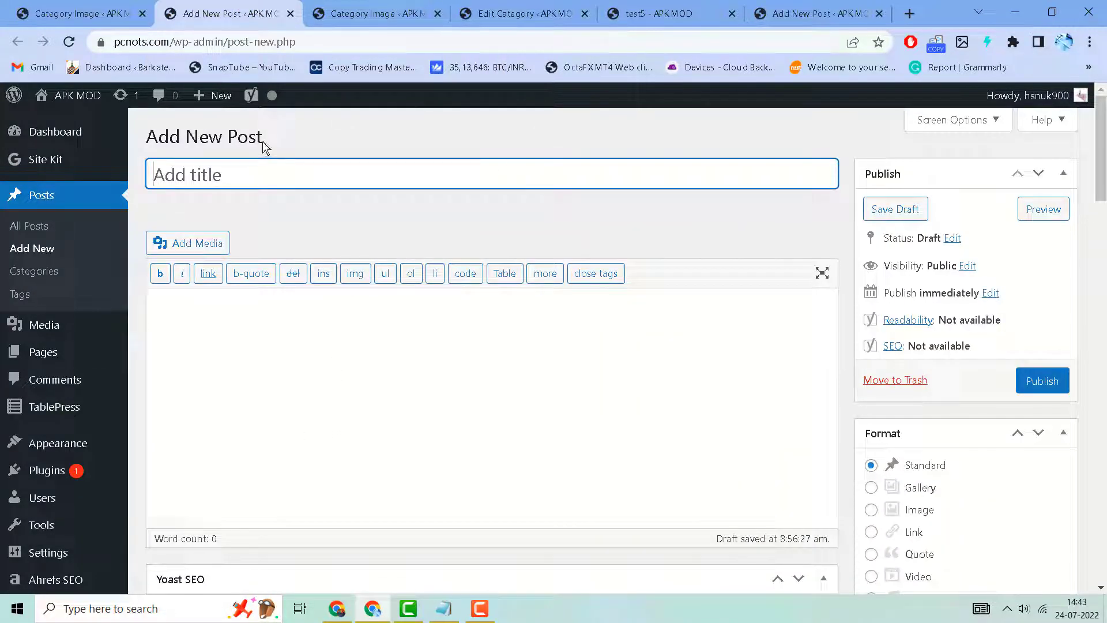
scroll(73, 468, "down", 2)
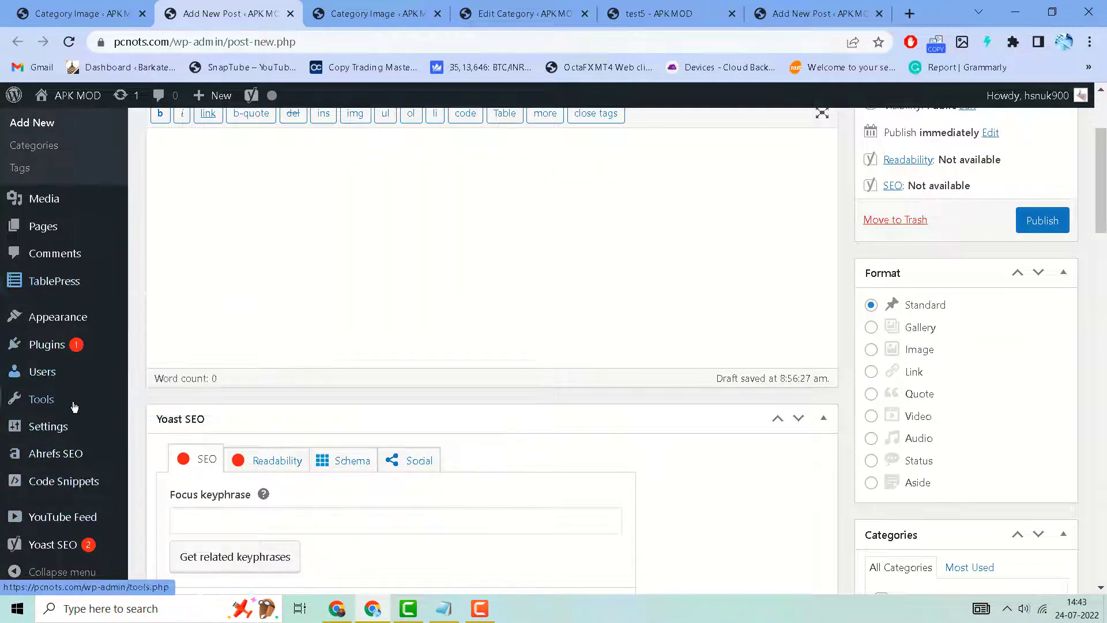
scroll(84, 474, "down", 3)
key("ctrl+w")
key("ctrl+w")
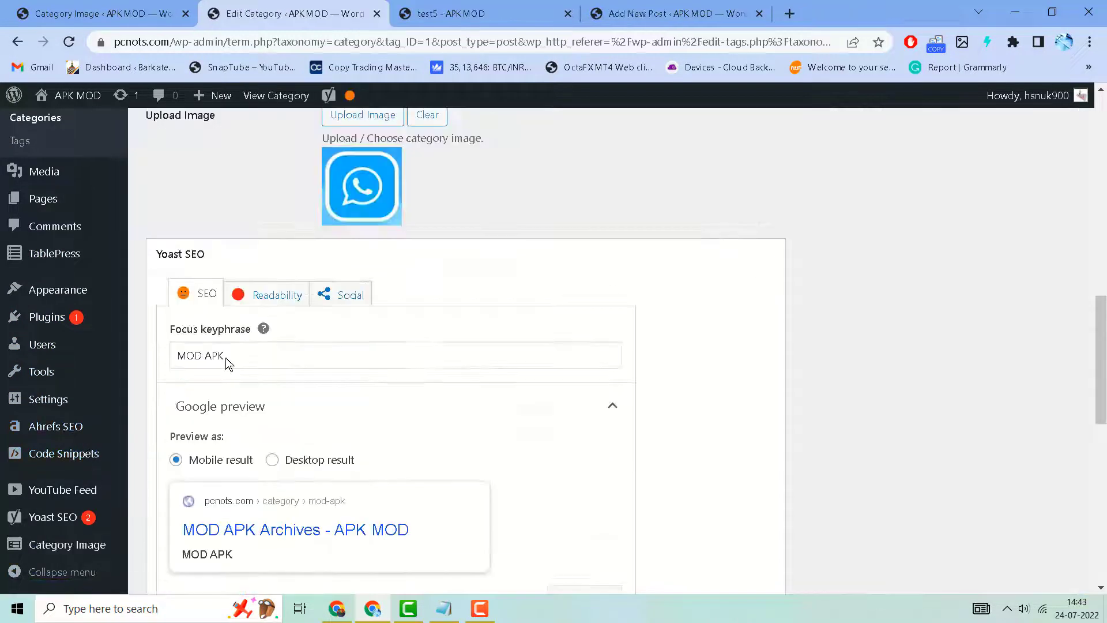
mouse_move(66, 543)
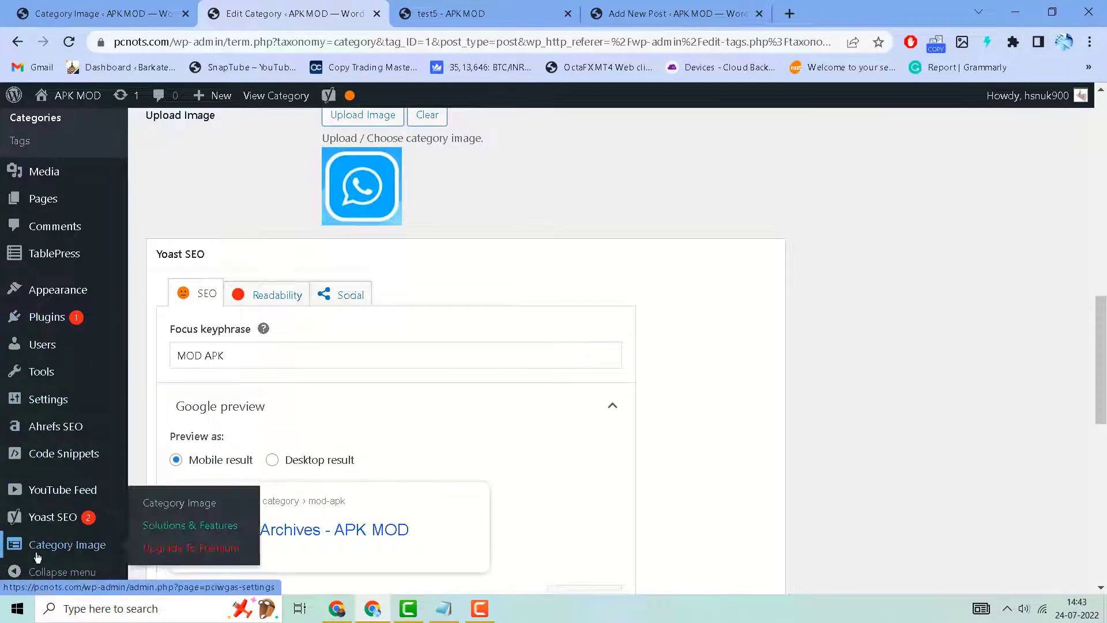
- Copy the [pci-cat-grid] shortcode from the Category Image plugin's How it Work instructions
left_click(201, 506)
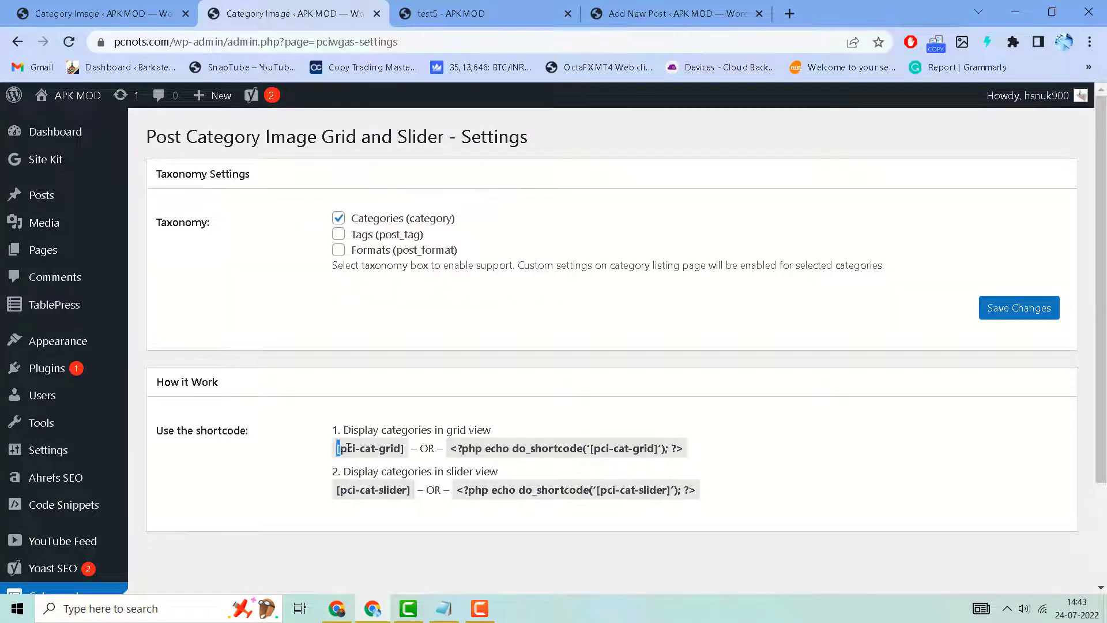
left_click_drag(335, 448, 403, 448)
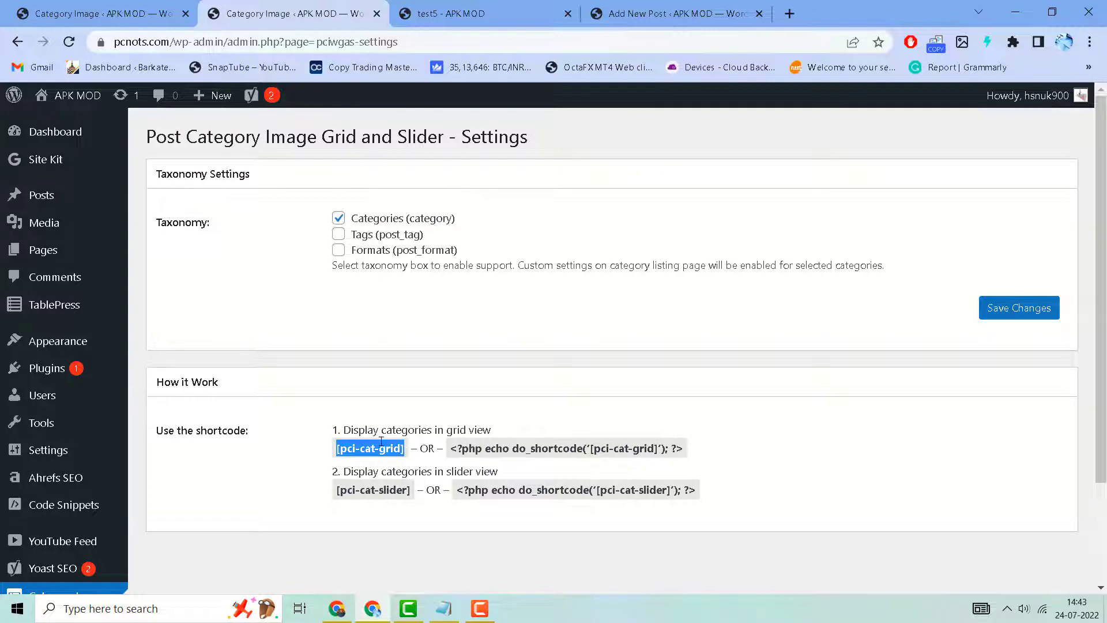
right_click(404, 448)
left_click(419, 456)
- Paste [pci-cat-grid] into the new post's body and publish it untitled
left_click(635, 13)
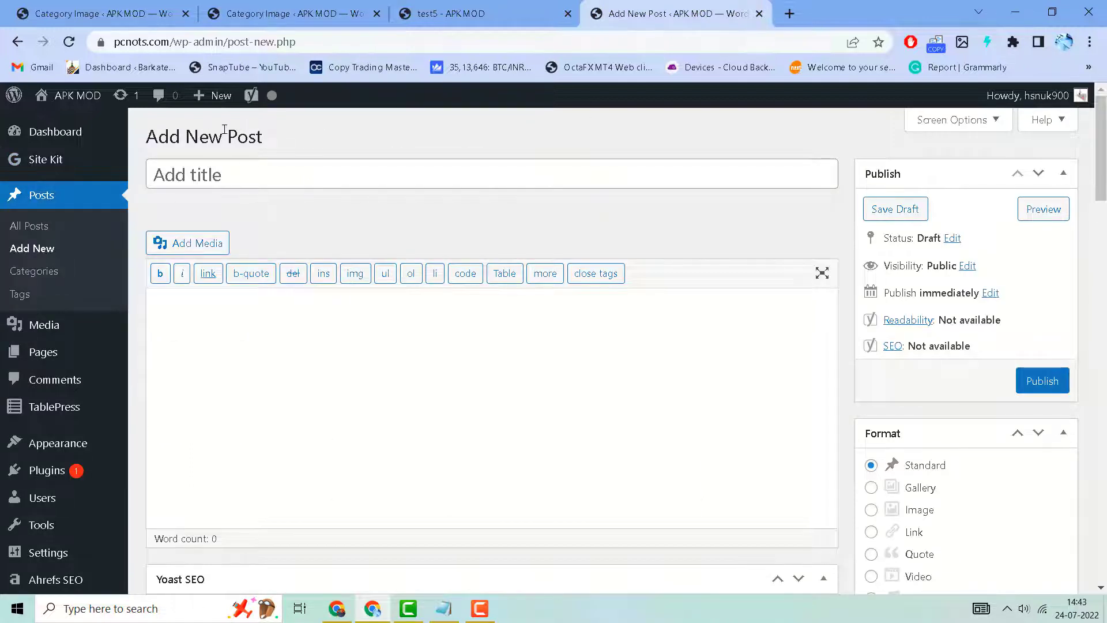
mouse_move(213, 95)
right_click(232, 313)
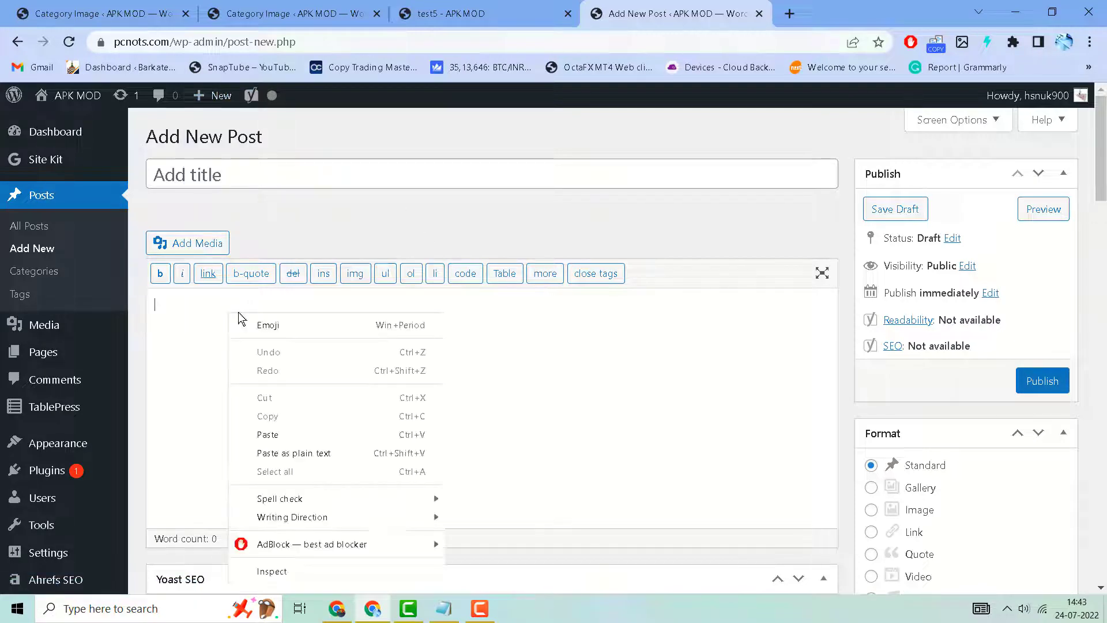
left_click(266, 437)
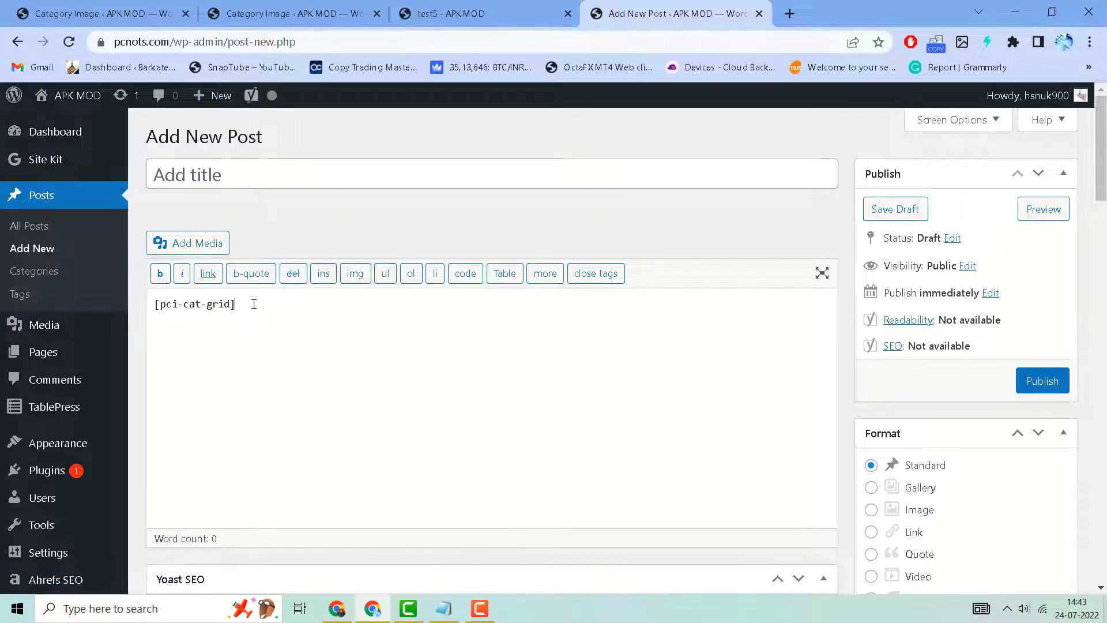
left_click(1034, 382)
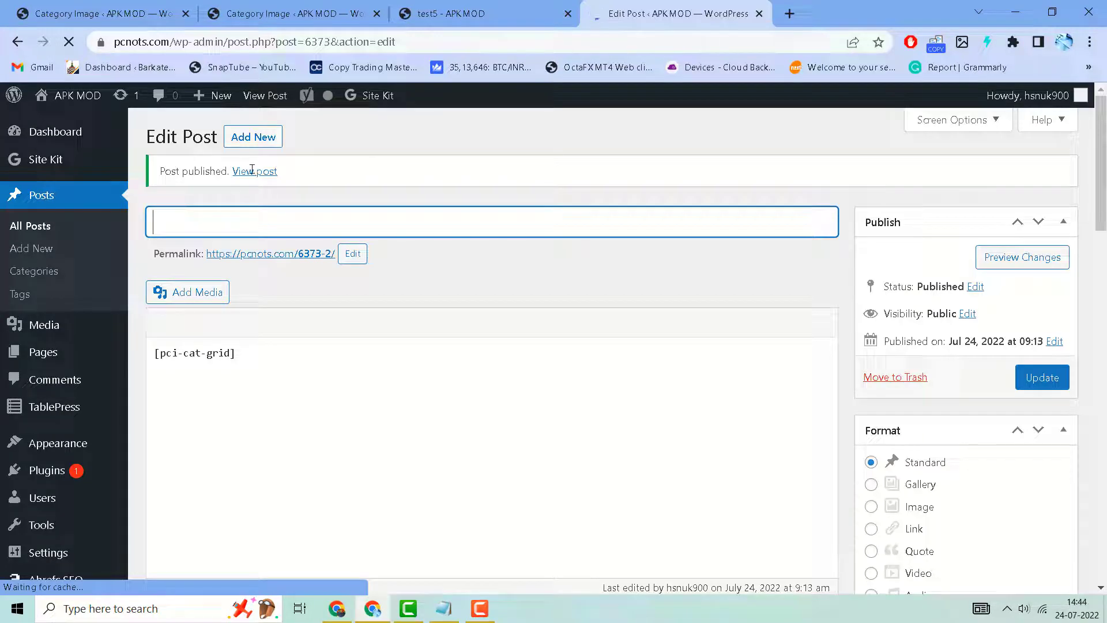
- Open the published post in a new tab to view its category image grid
right_click(251, 172)
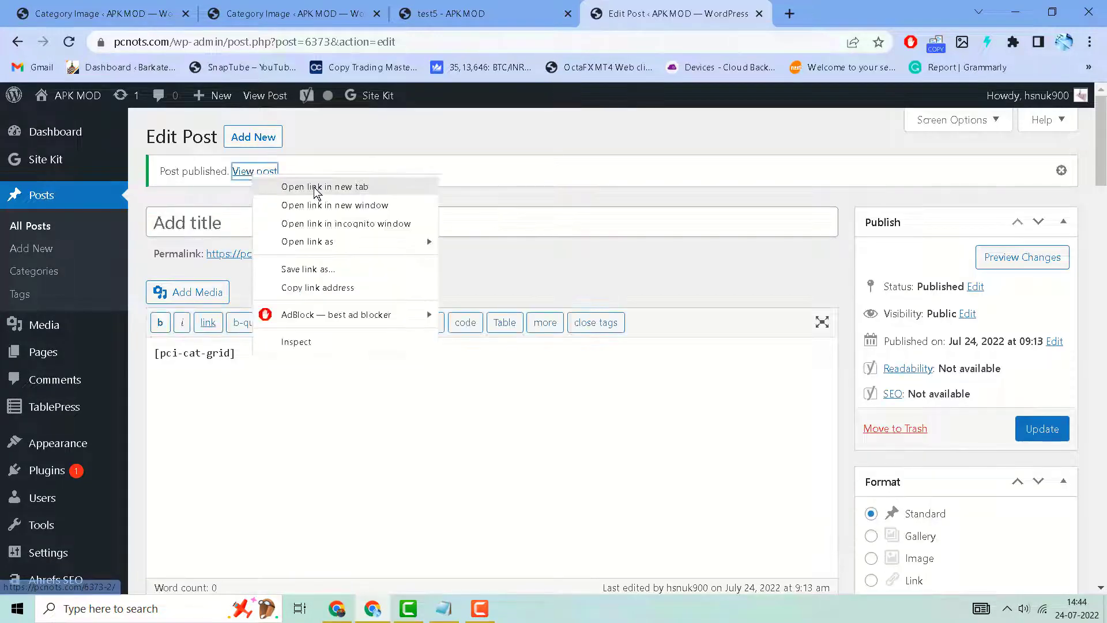
left_click(316, 186)
left_click(789, 11)
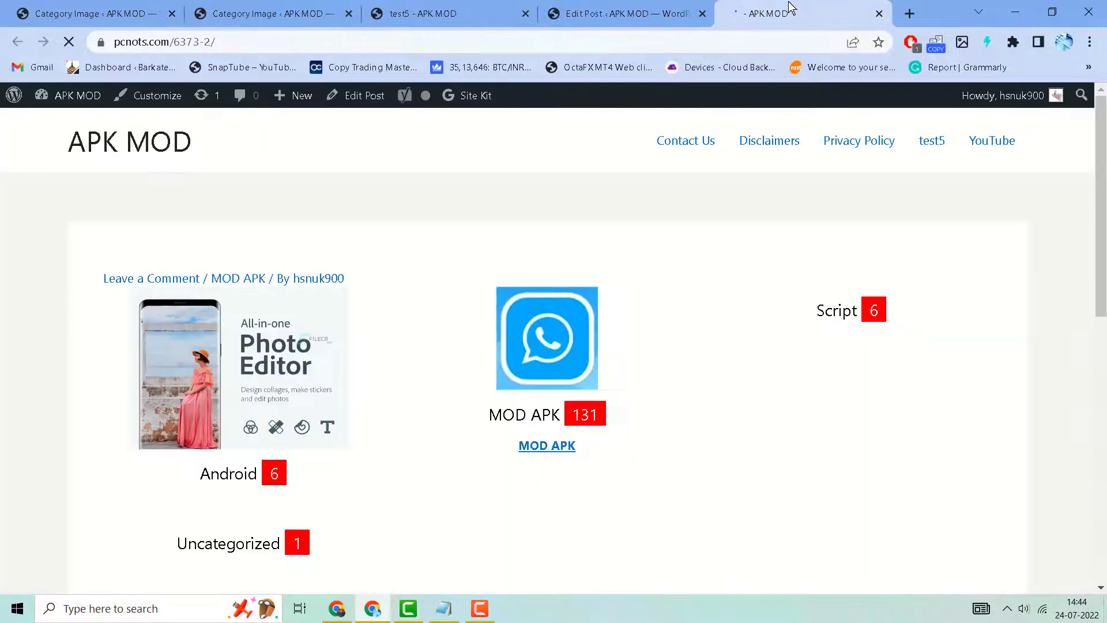
scroll(435, 471, "down", 2)
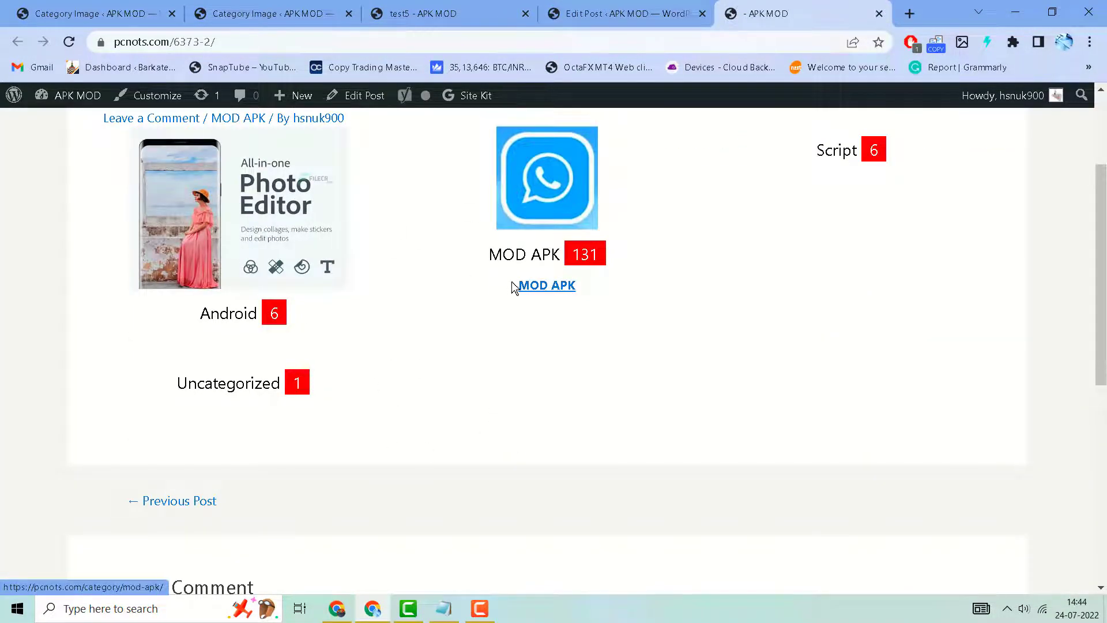
scroll(645, 432, "up", 2)
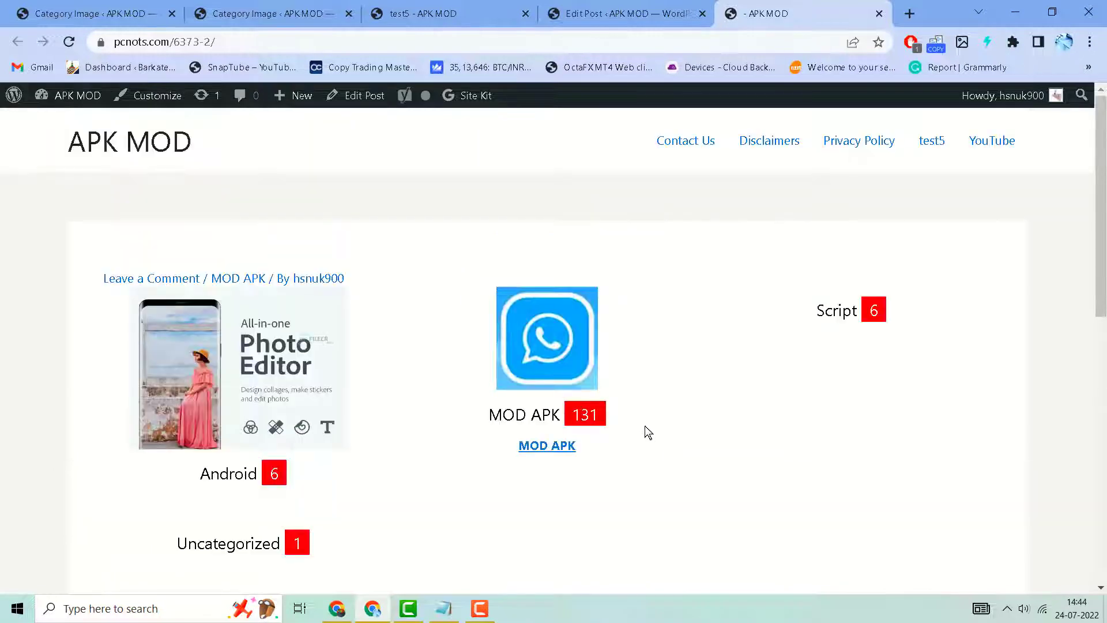